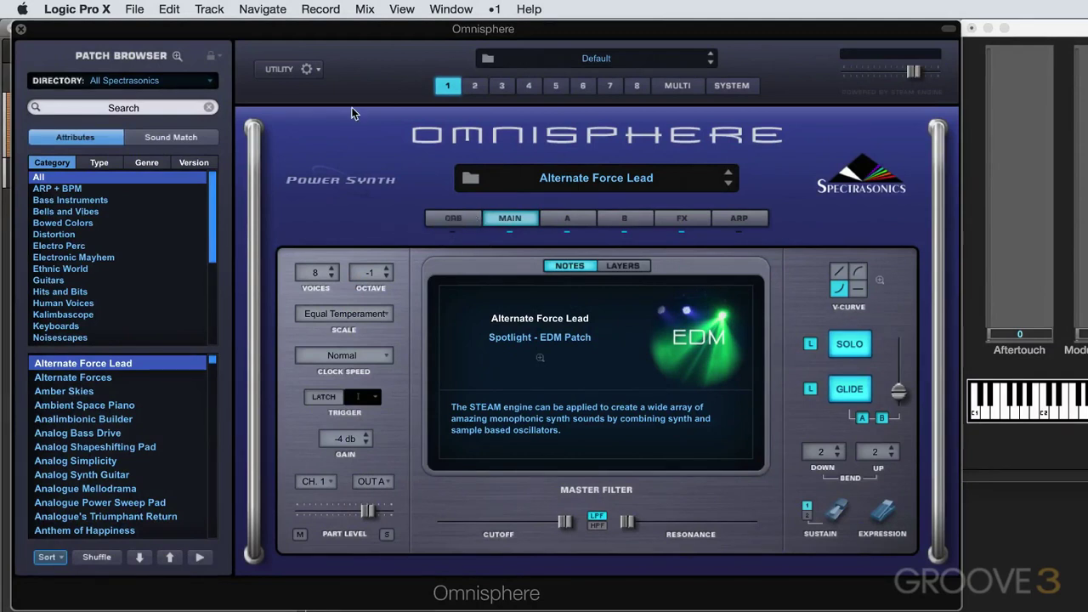
Open the Alternate Force Lead patch's Orb page, switch the Orb on and move its puck from the center toward the outer ring
{"action": "left_click", "coordinate": [454, 219]}
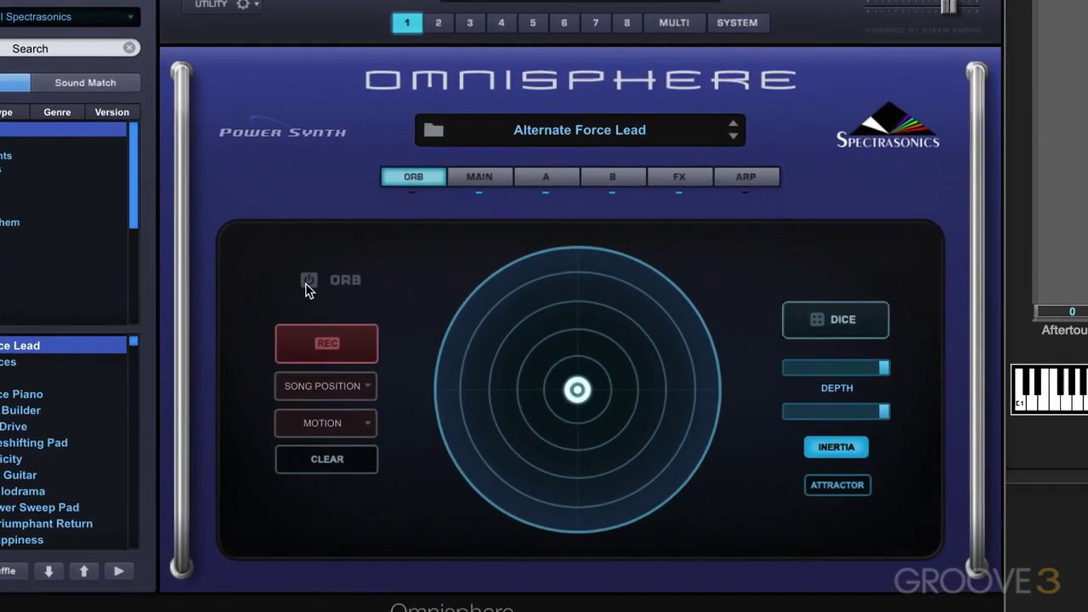
{"action": "left_click", "coordinate": [363, 308]}
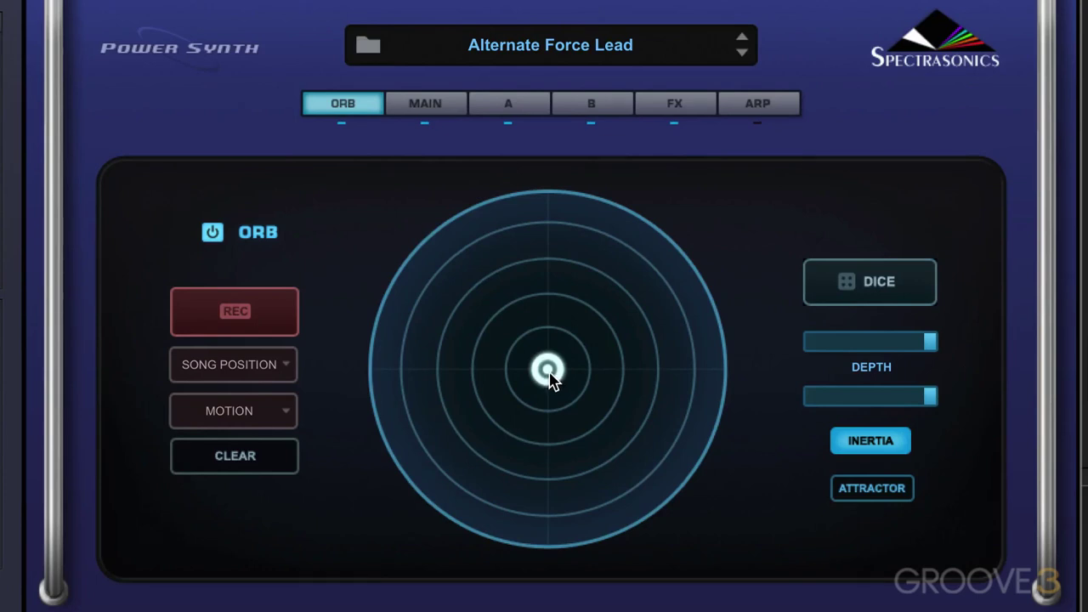
{"action": "left_click_drag", "start_coordinate": [551, 375], "coordinate": [564, 522]}
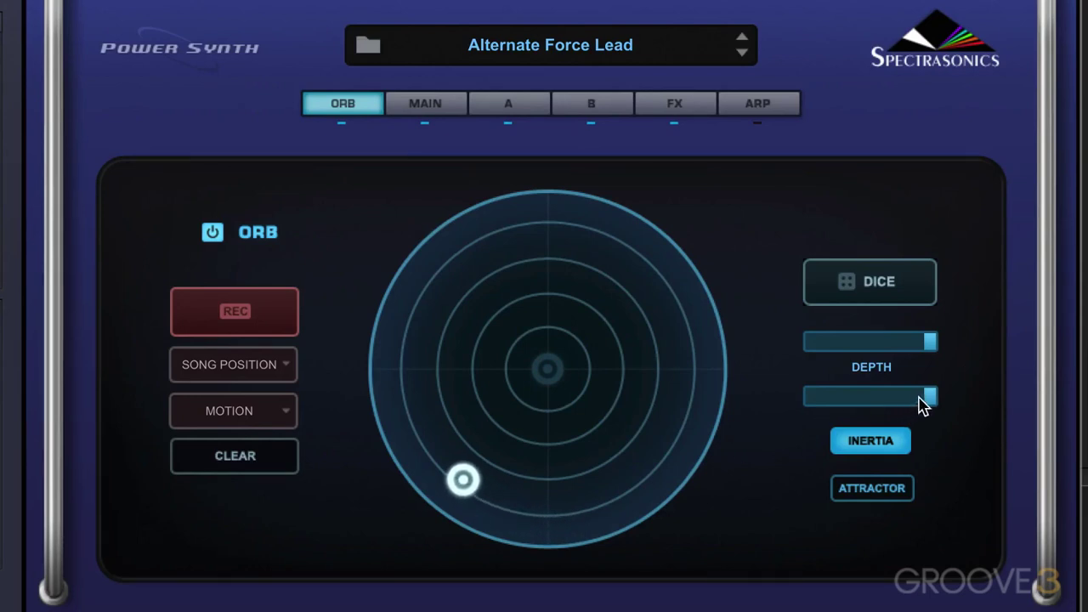
Lower the Orb's Inertia intensity to its minimum and clear the Orb so the puck recenters
{"action": "left_click_drag", "start_coordinate": [932, 400], "coordinate": [759, 416]}
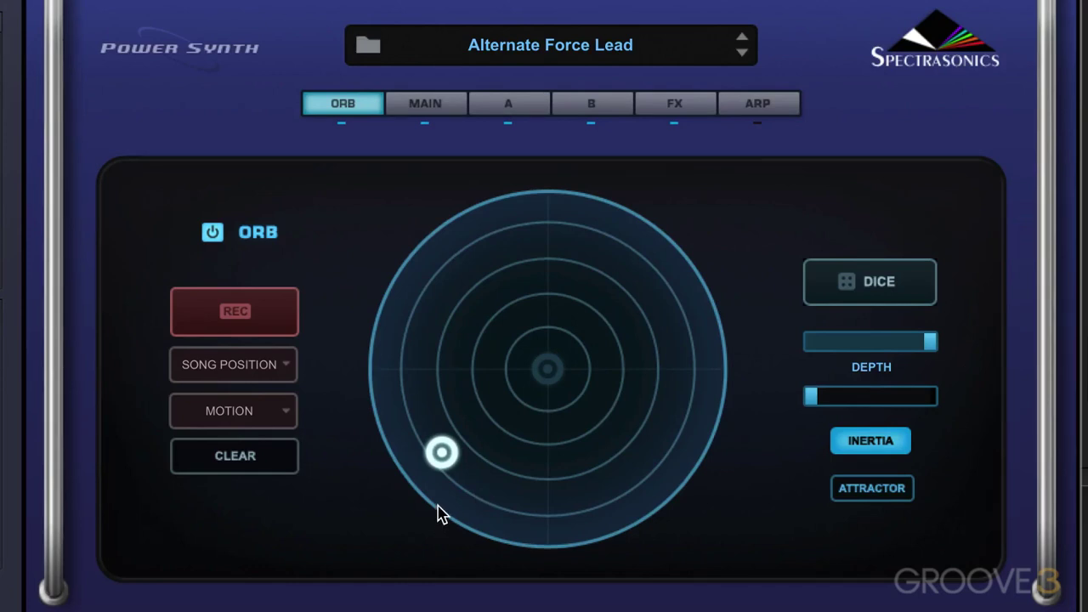
{"action": "left_click", "coordinate": [236, 473]}
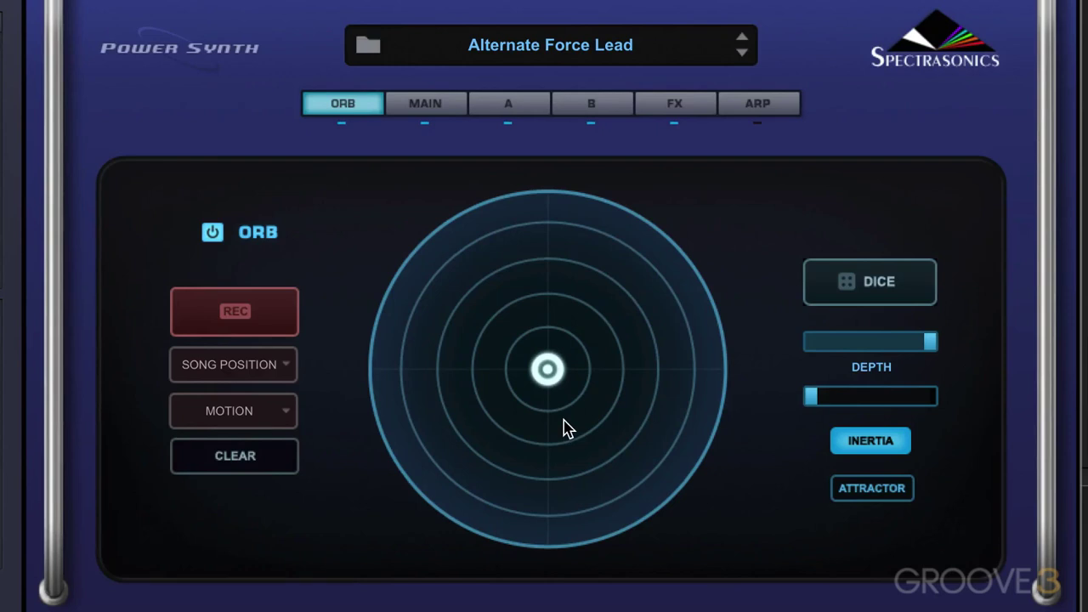
Compare puck moves with the Orb's Depth at 0.190 and 0.410, and return Depth to maximum
{"action": "left_click_drag", "start_coordinate": [926, 344], "coordinate": [833, 379]}
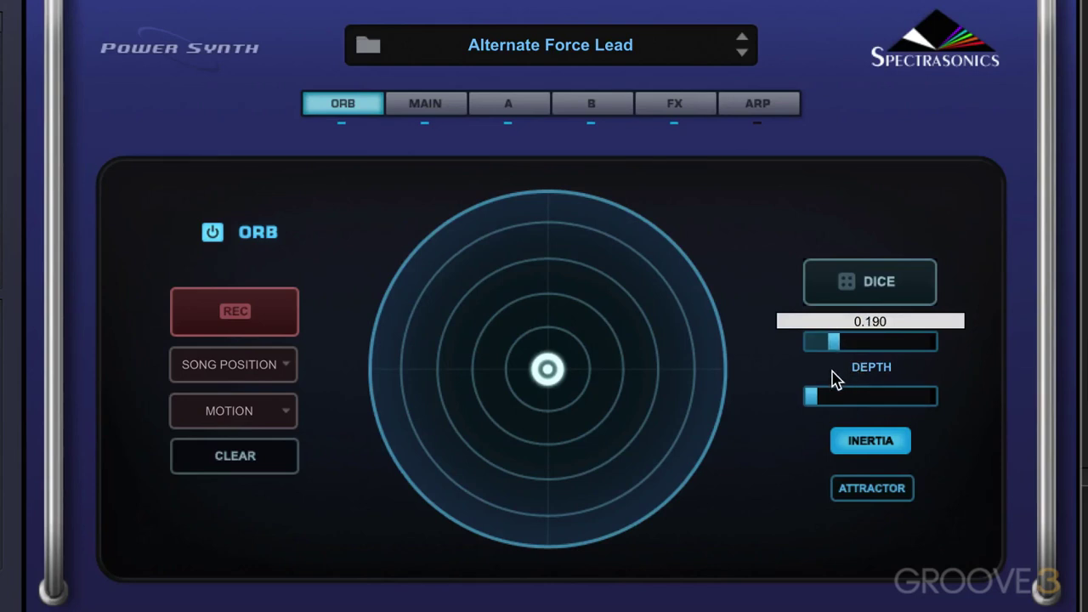
{"action": "left_click_drag", "start_coordinate": [548, 374], "coordinate": [439, 451]}
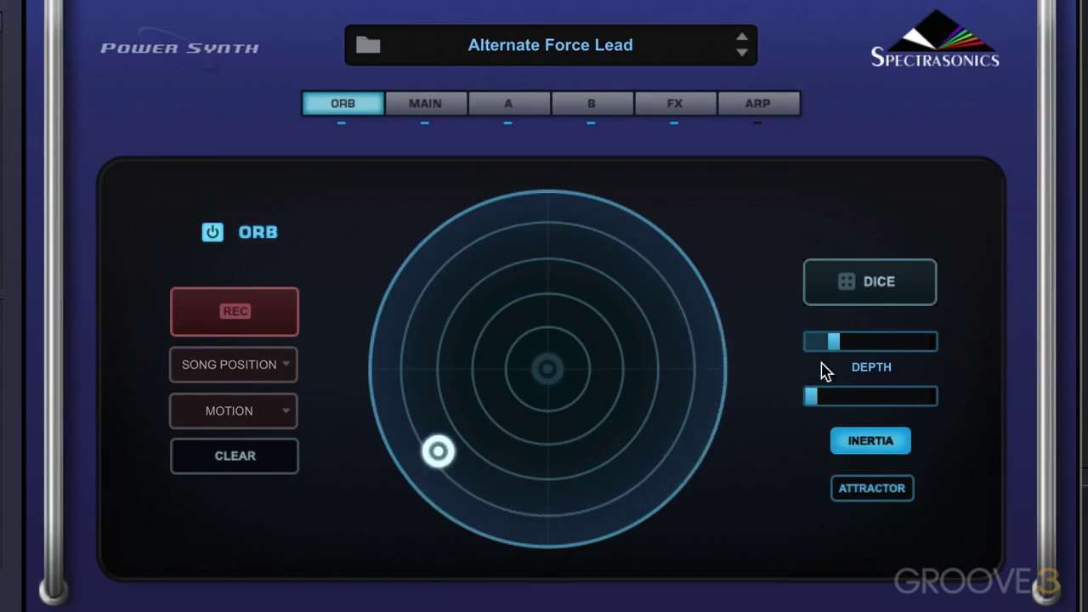
{"action": "mouse_move", "coordinate": [842, 344]}
{"action": "left_mouse_down"}
{"action": "mouse_move", "coordinate": [875, 348]}
{"action": "mouse_move", "coordinate": [861, 348]}
{"action": "left_mouse_up"}
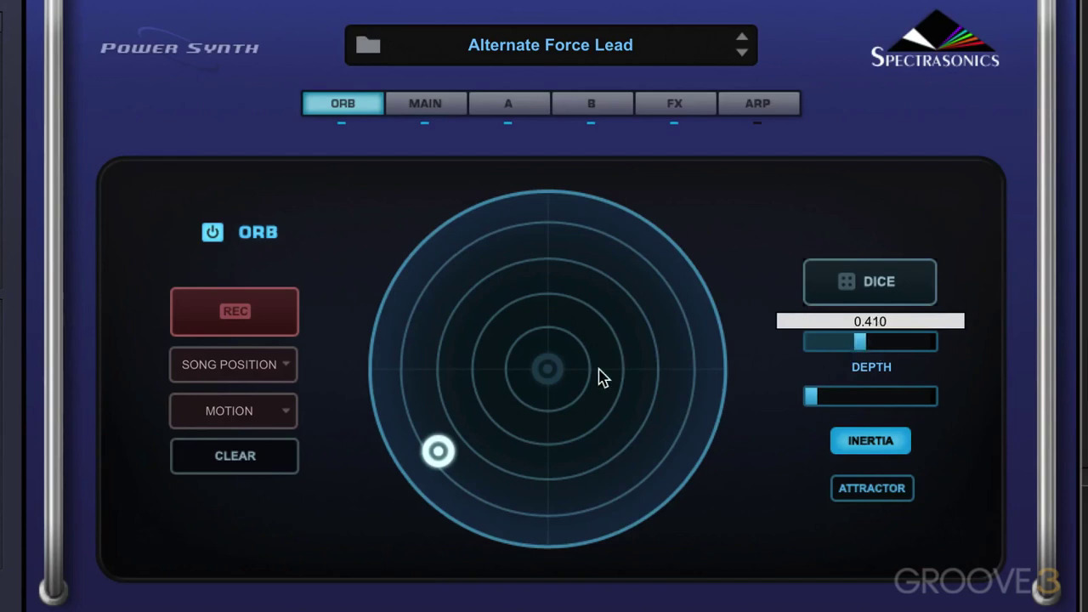
{"action": "left_click_drag", "start_coordinate": [448, 456], "coordinate": [694, 313]}
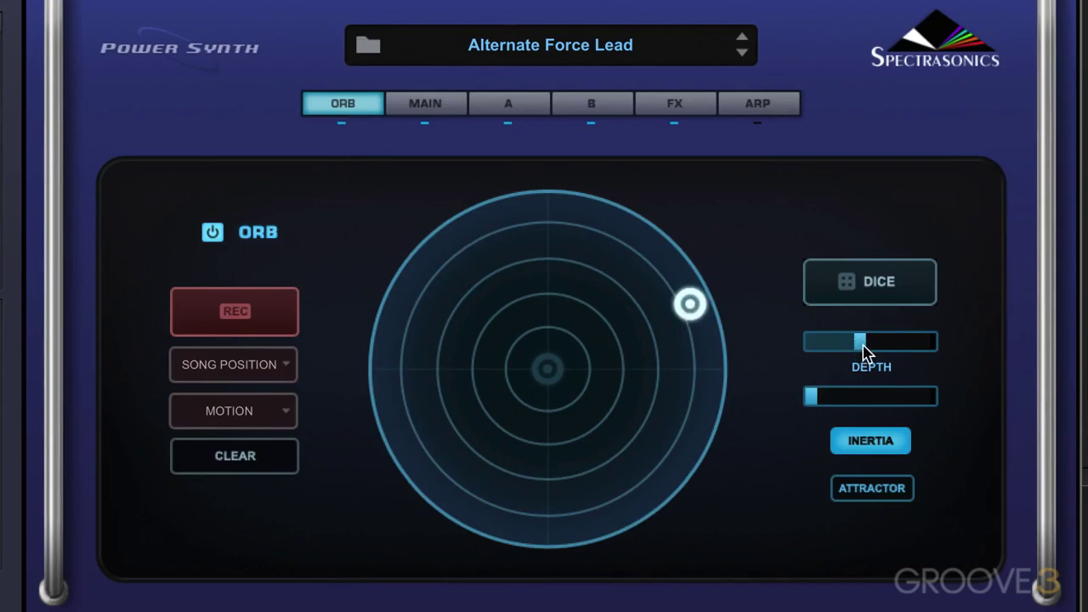
{"action": "left_click_drag", "start_coordinate": [862, 344], "coordinate": [952, 344]}
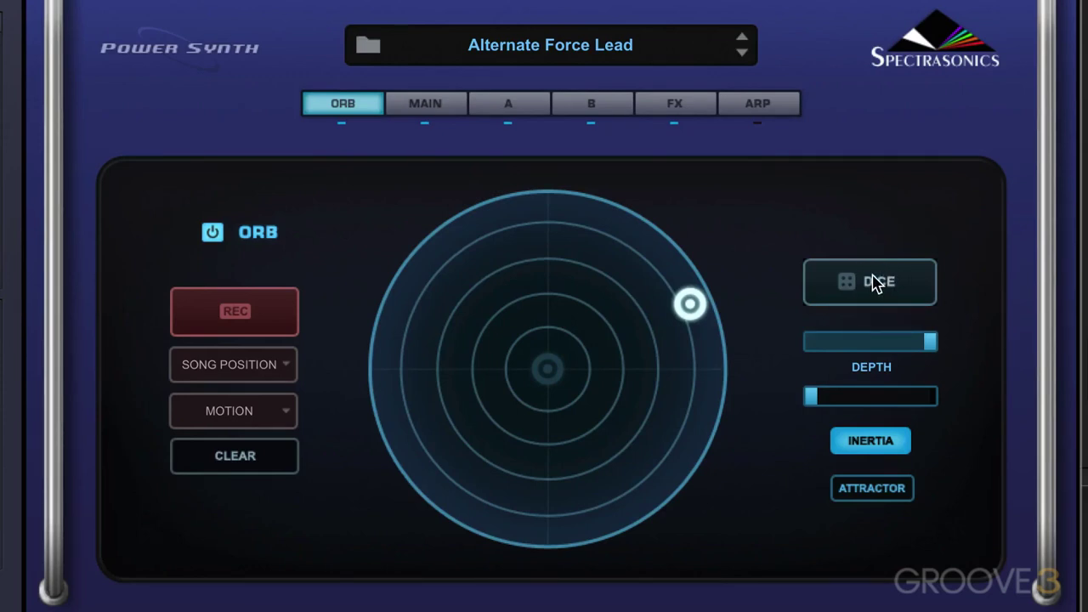
Randomize the Orb's modulation several times with Dice, moving the puck to a different area of the circle between rolls
{"action": "left_click", "coordinate": [876, 283]}
{"action": "left_click_drag", "start_coordinate": [691, 315], "coordinate": [427, 310]}
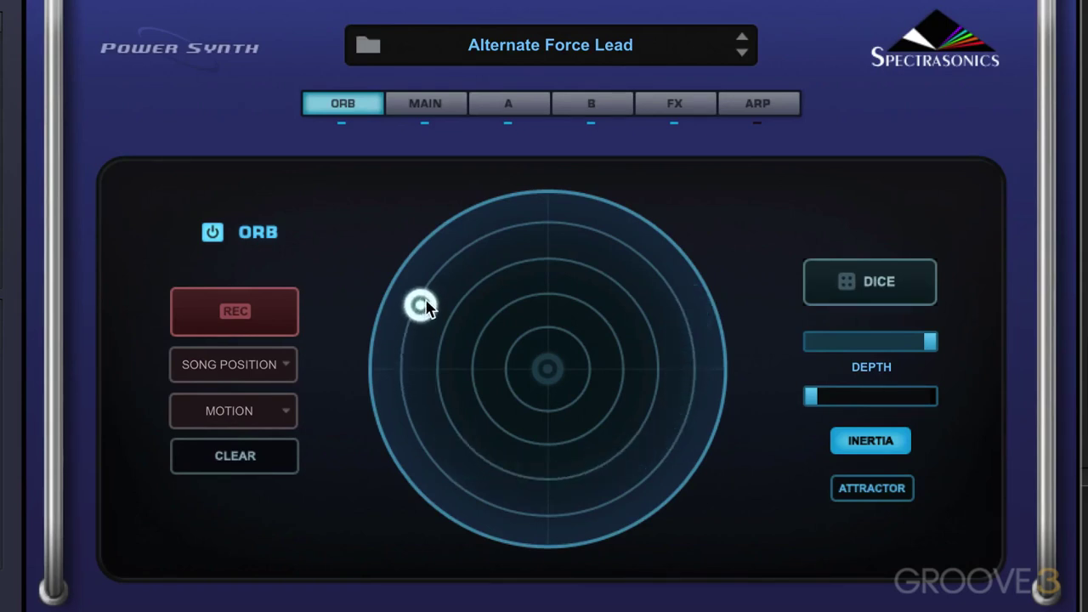
{"action": "left_click", "coordinate": [879, 284]}
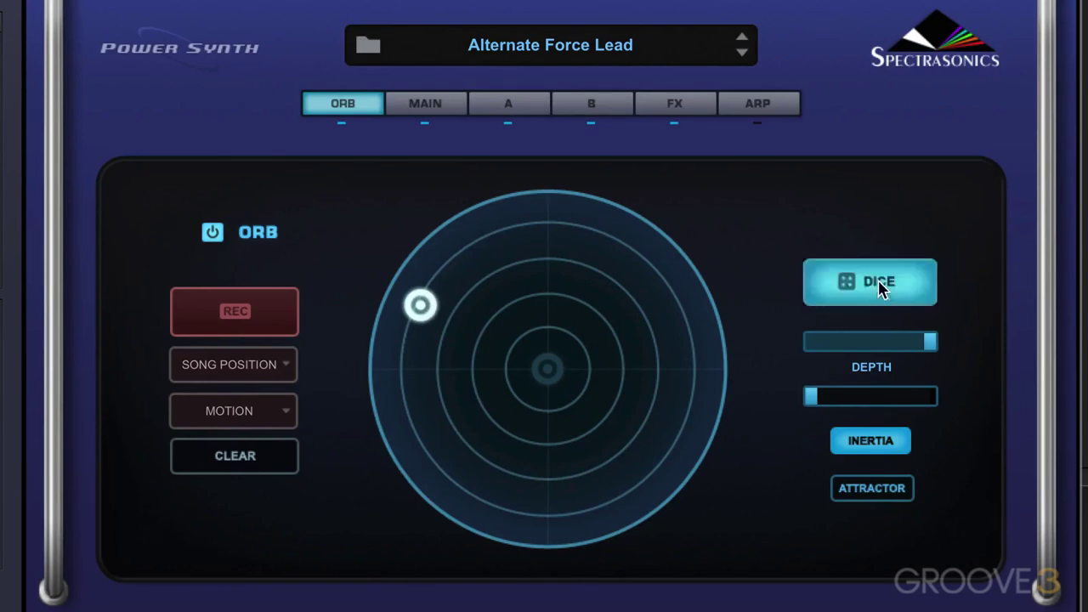
{"action": "left_click_drag", "start_coordinate": [419, 304], "coordinate": [689, 439]}
{"action": "left_click", "coordinate": [881, 286]}
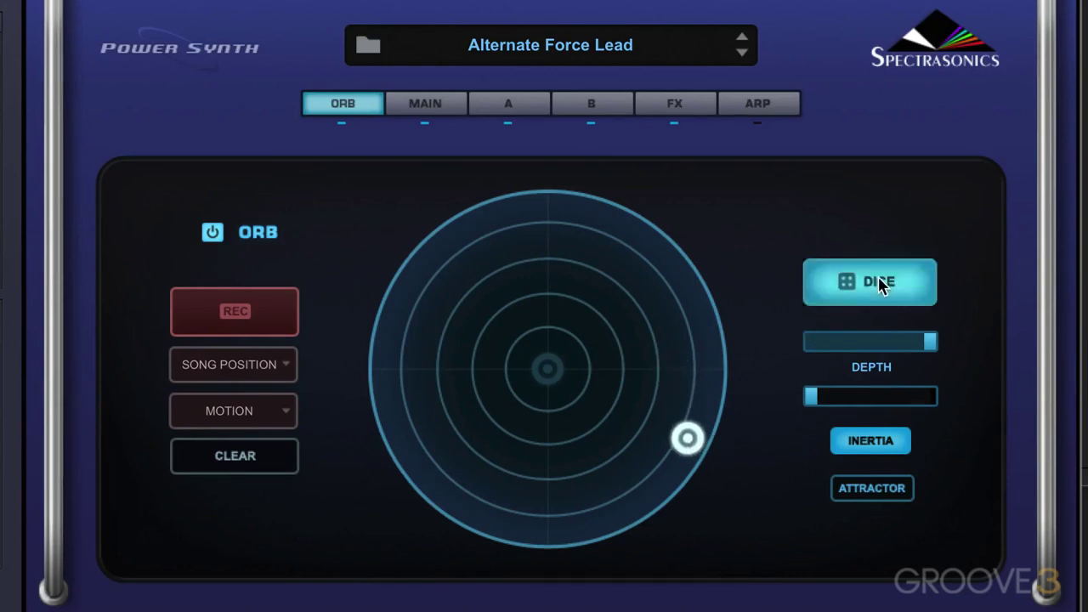
{"action": "left_click", "coordinate": [880, 286]}
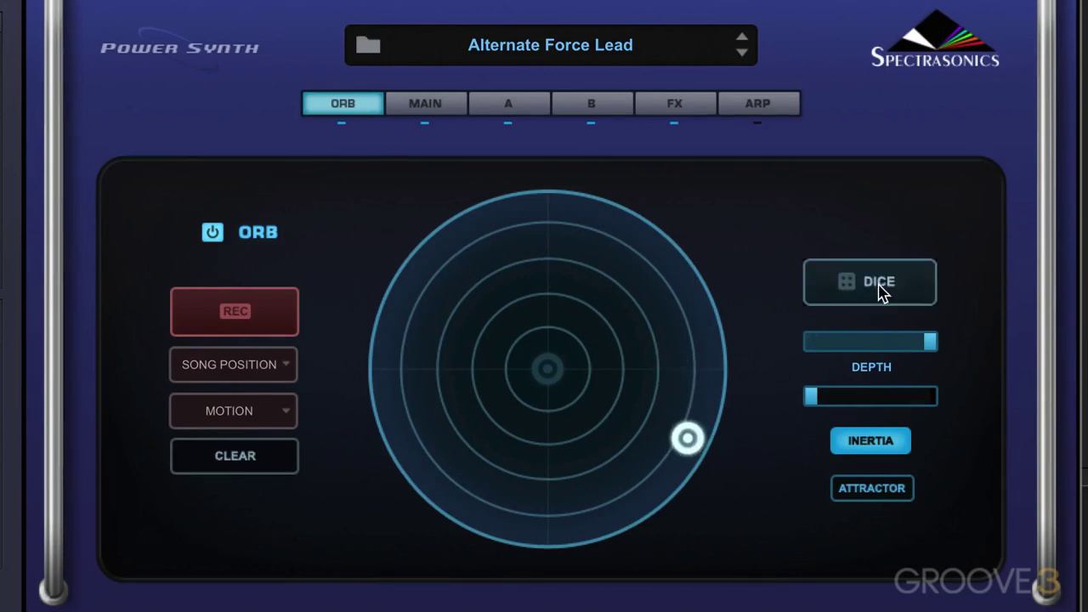
{"action": "left_click_drag", "start_coordinate": [687, 437], "coordinate": [578, 281]}
{"action": "left_click", "coordinate": [879, 285]}
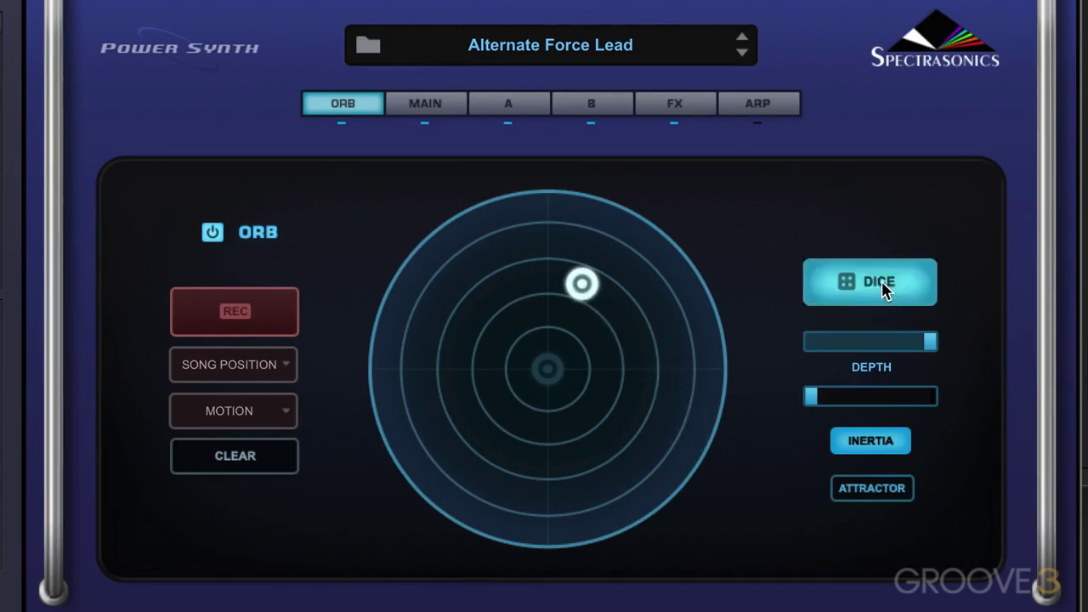
{"action": "left_click_drag", "start_coordinate": [583, 285], "coordinate": [536, 201]}
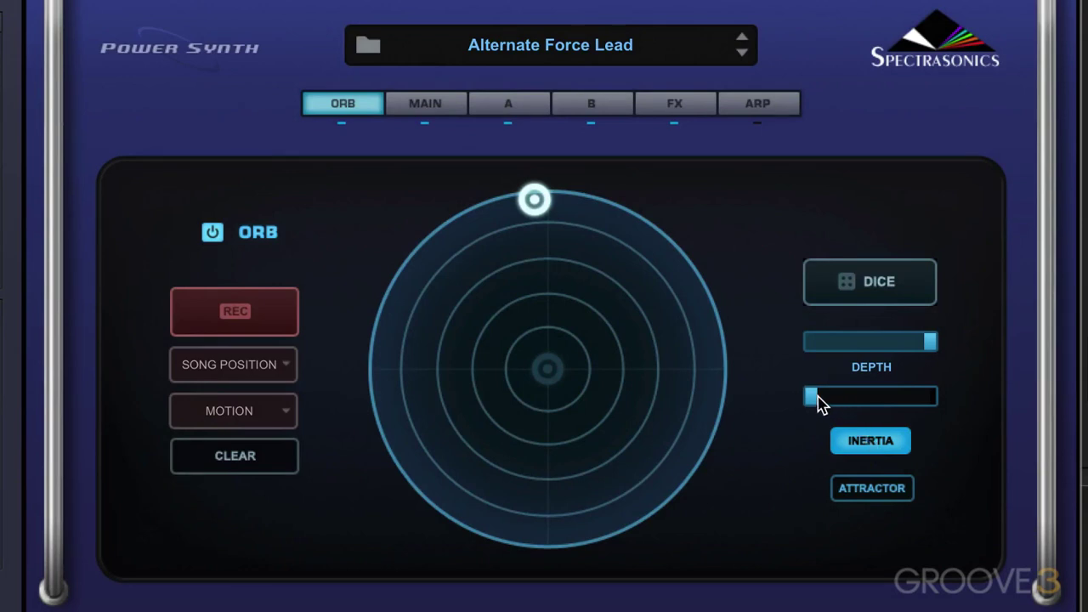
Raise the Inertia intensity to about two thirds and throw the puck across the Orb several times
{"action": "left_click_drag", "start_coordinate": [812, 396], "coordinate": [890, 393]}
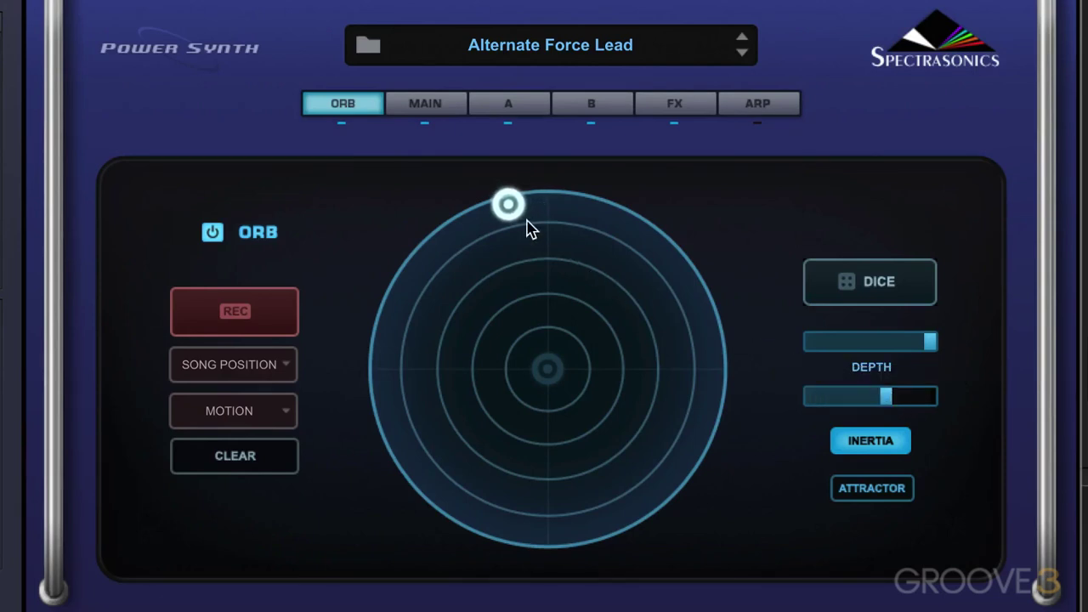
{"action": "left_click_drag", "start_coordinate": [507, 207], "coordinate": [721, 505]}
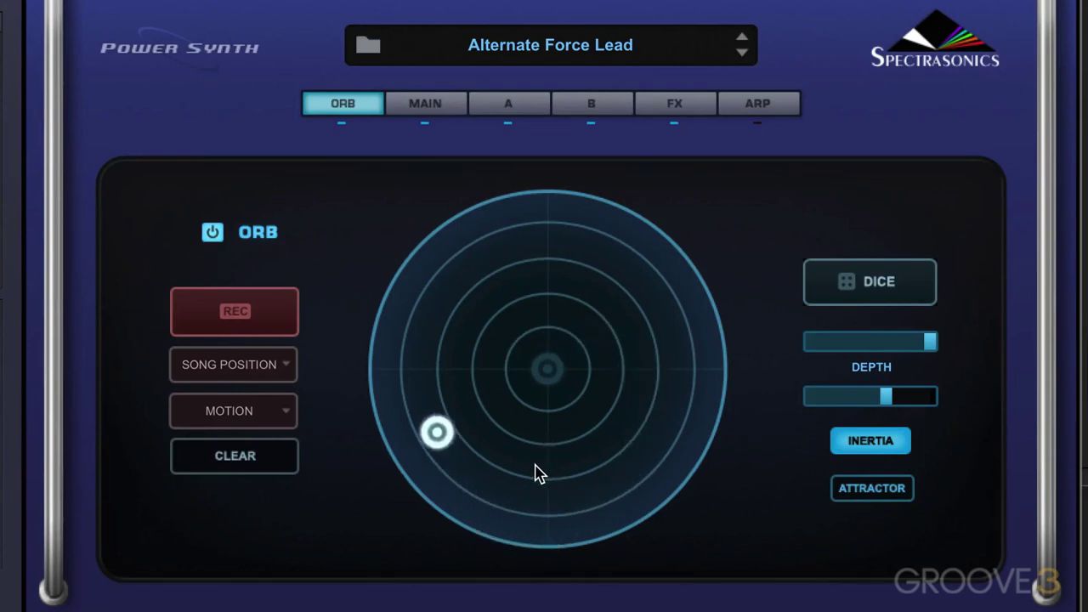
{"action": "left_click_drag", "start_coordinate": [520, 337], "coordinate": [1027, 230]}
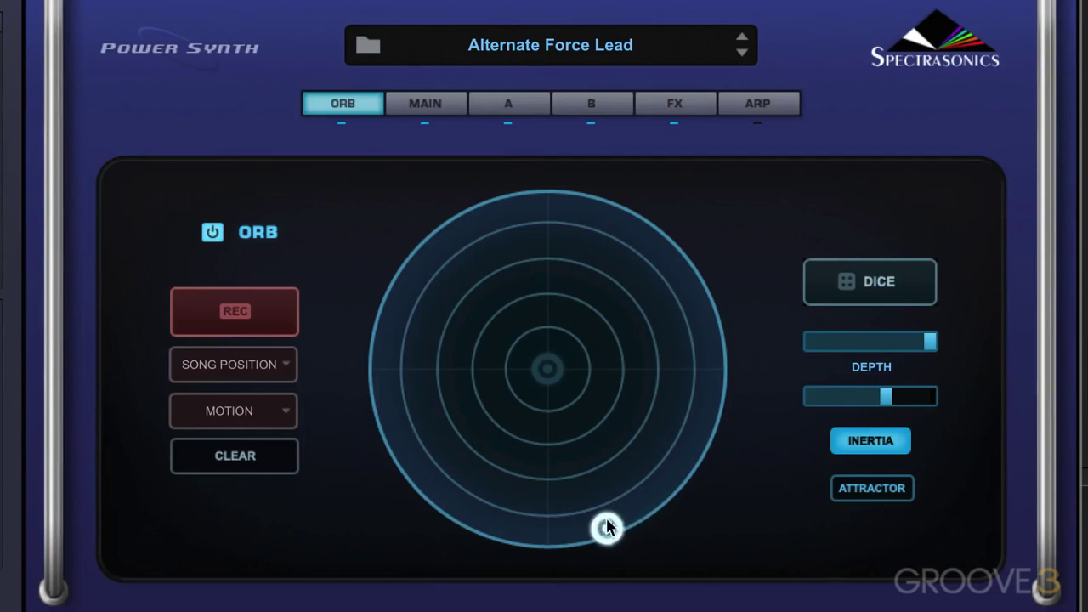
{"action": "left_click_drag", "start_coordinate": [604, 520], "coordinate": [544, 249]}
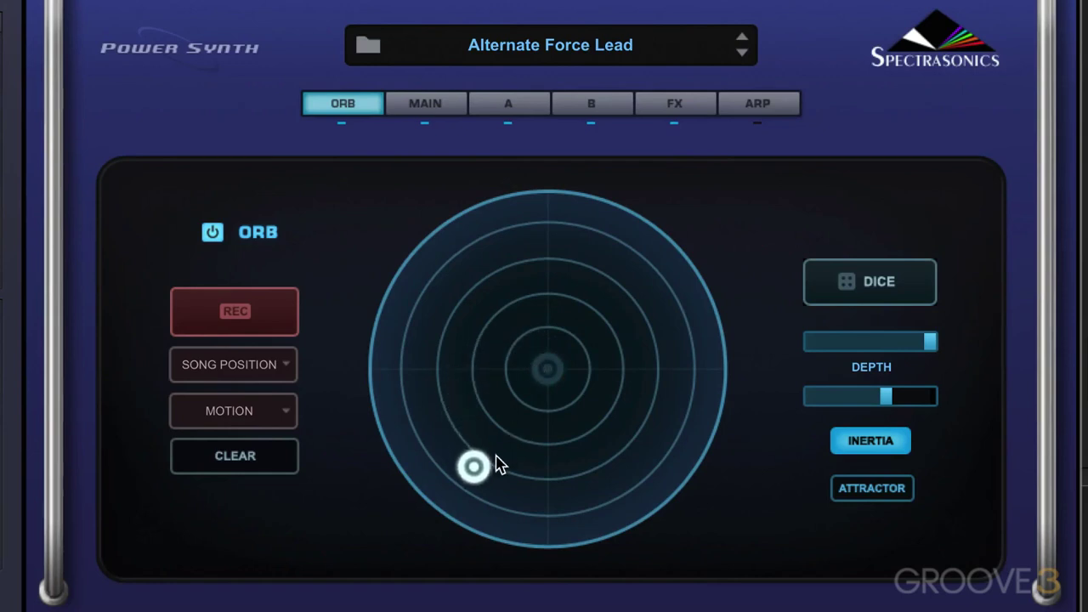
Raise the Inertia intensity to near maximum, throw the puck around the Orb, and return the intensity to minimum
{"action": "left_click_drag", "start_coordinate": [886, 396], "coordinate": [918, 396]}
{"action": "left_click_drag", "start_coordinate": [551, 419], "coordinate": [620, 520]}
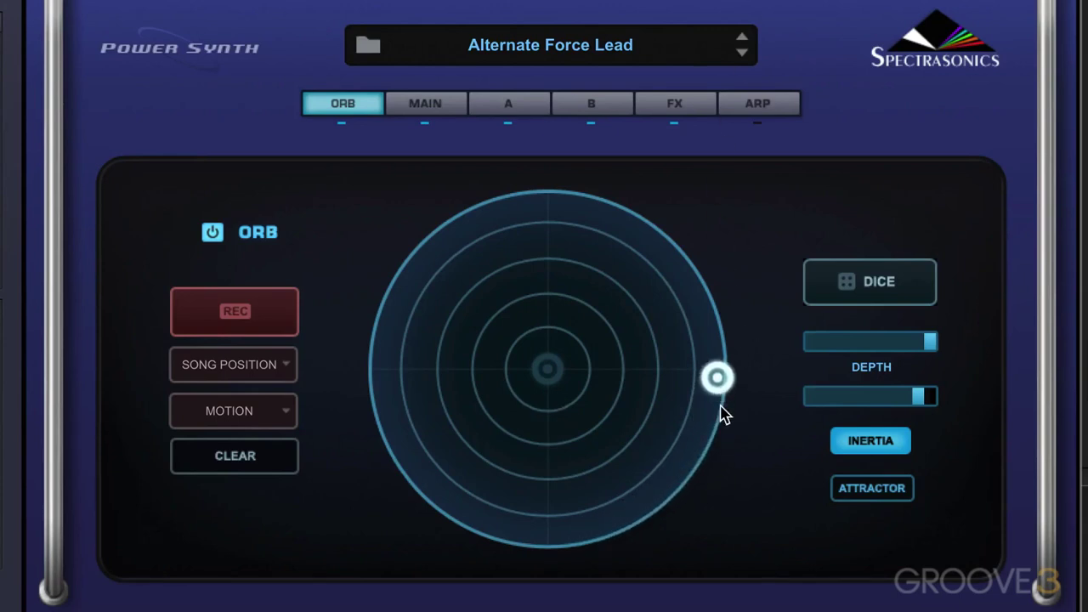
{"action": "left_click_drag", "start_coordinate": [723, 382], "coordinate": [396, 291]}
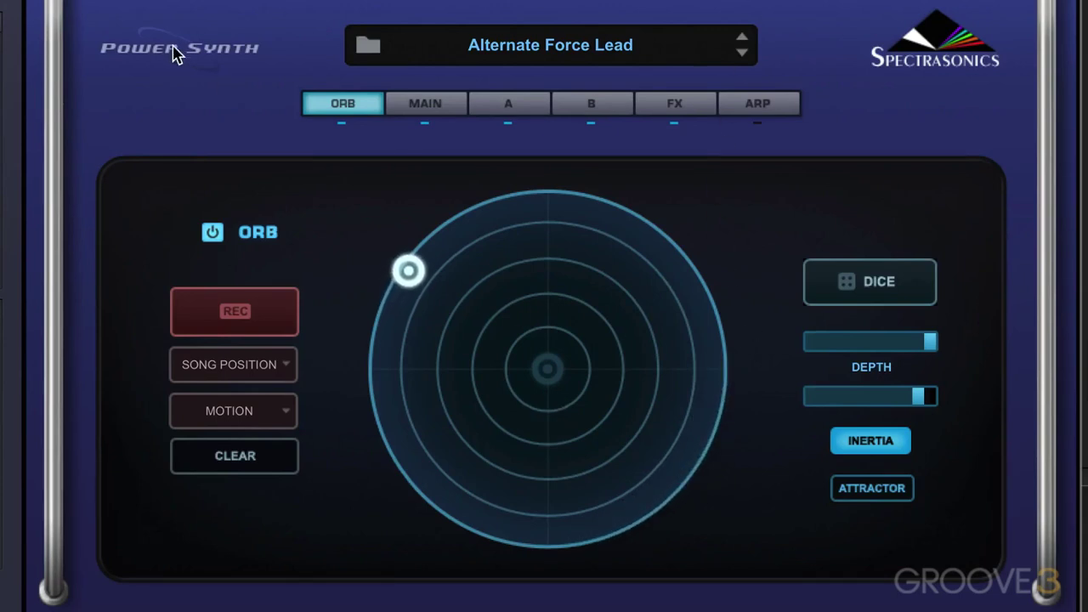
{"action": "left_click_drag", "start_coordinate": [427, 250], "coordinate": [489, 304]}
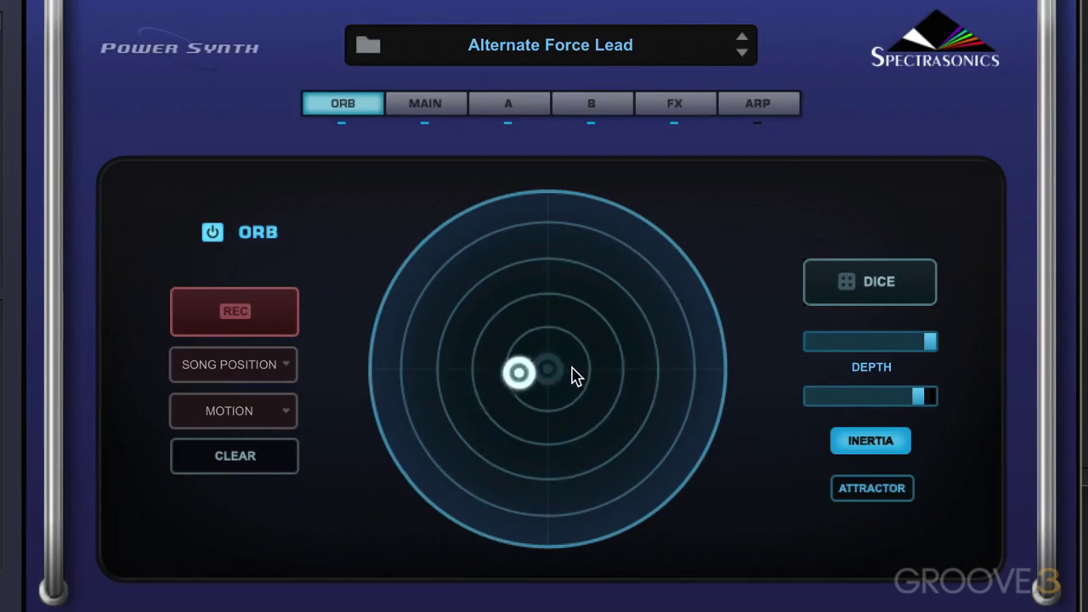
{"action": "left_click_drag", "start_coordinate": [906, 405], "coordinate": [748, 408]}
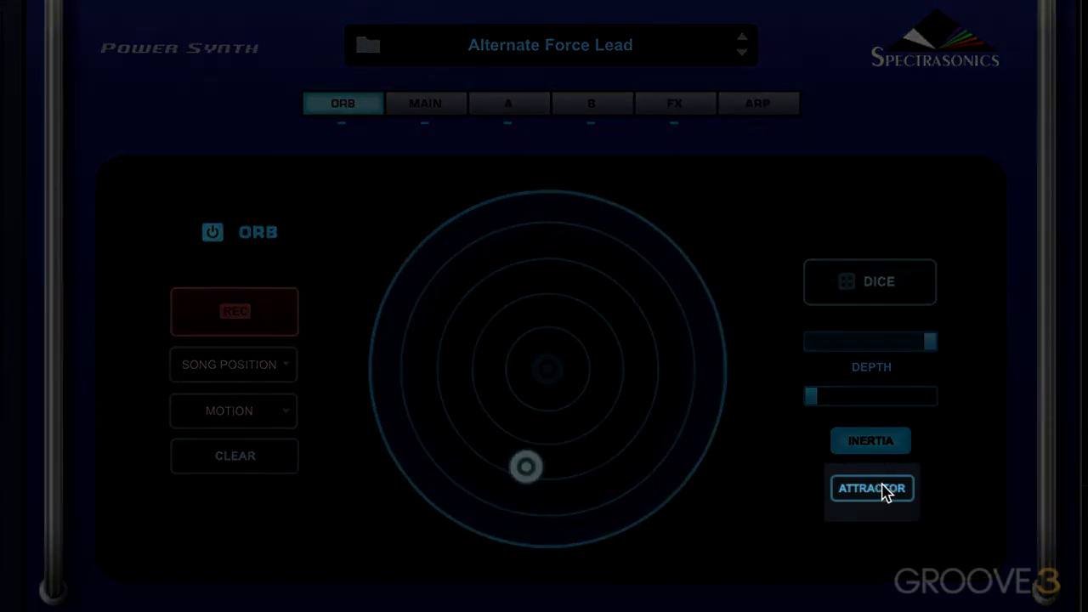
Switch the Orb to Attractor mode with its intensity at about two thirds and throw the puck across the circle
{"action": "left_click", "coordinate": [876, 489]}
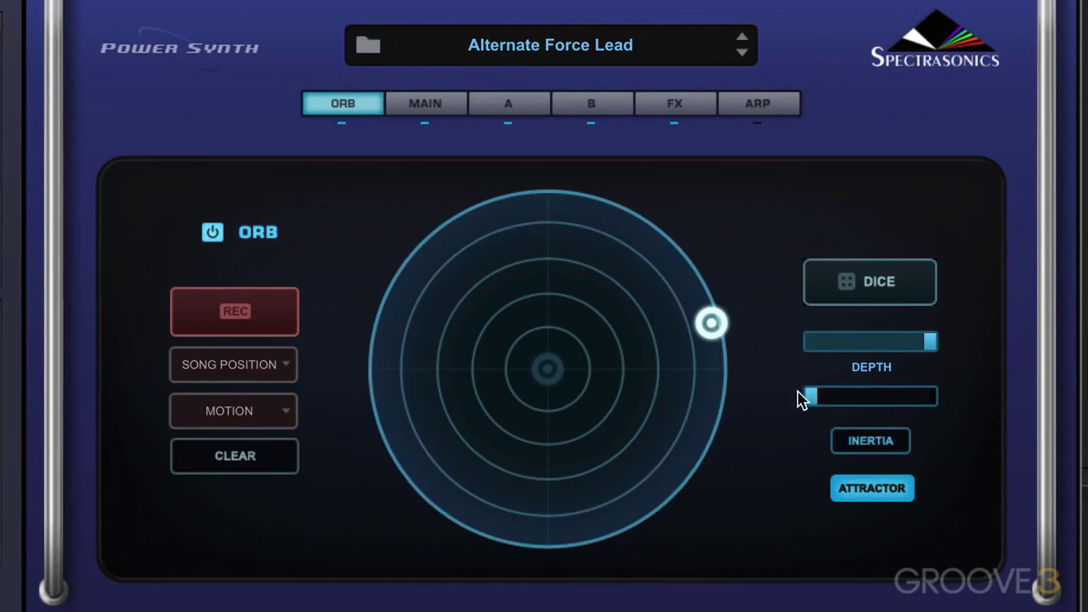
{"action": "left_click_drag", "start_coordinate": [814, 399], "coordinate": [895, 398]}
{"action": "left_click_drag", "start_coordinate": [715, 325], "coordinate": [527, 264]}
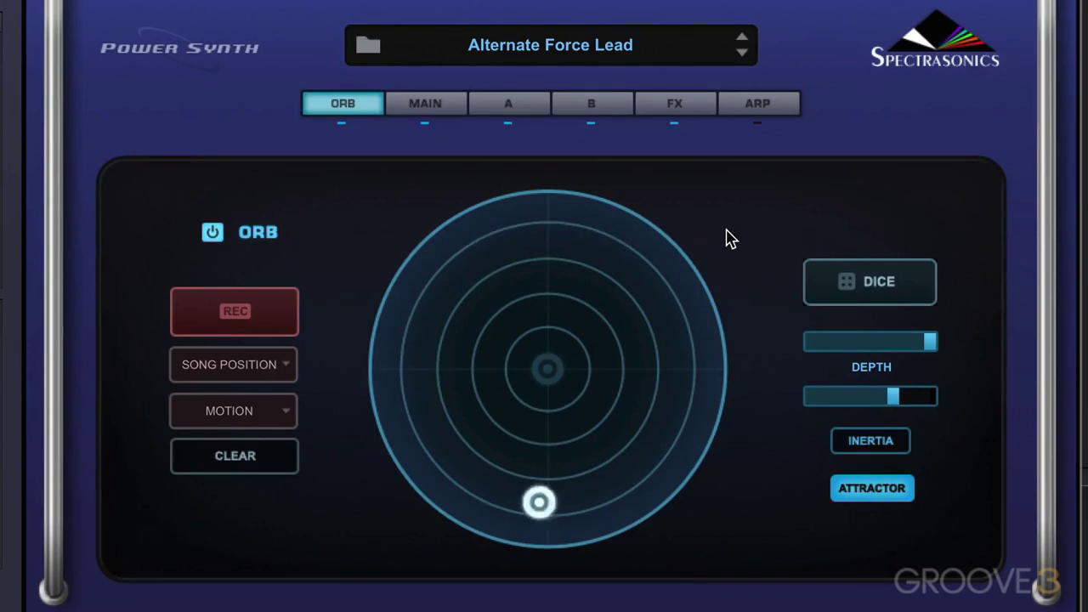
Dice the Orb's modulation again, throw the puck outward in Attractor mode and lower the intensity to minimum
{"action": "left_click", "coordinate": [873, 287]}
{"action": "left_click_drag", "start_coordinate": [553, 406], "coordinate": [717, 389]}
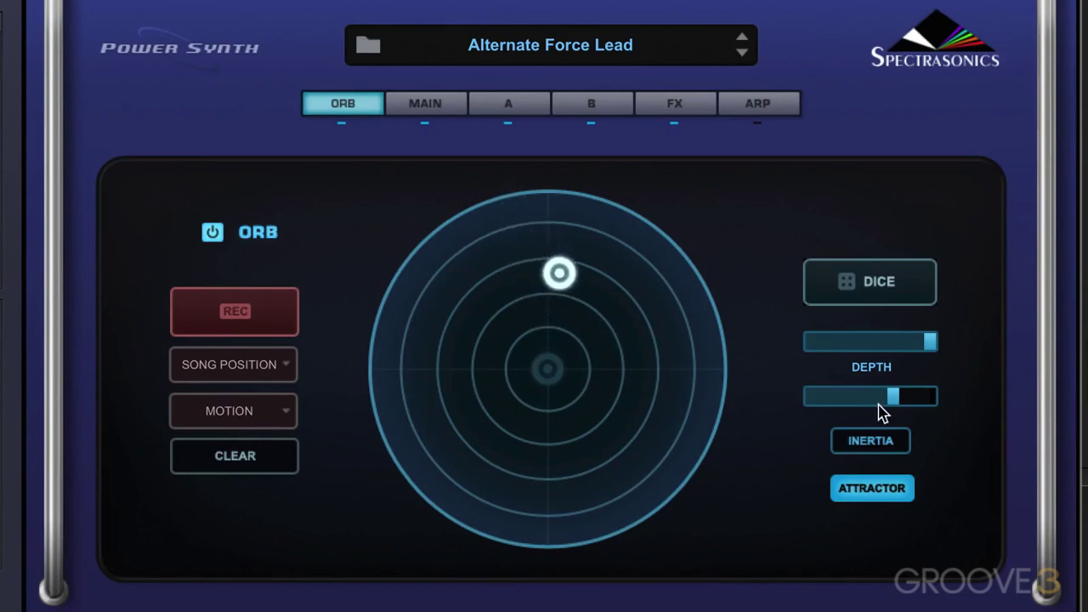
{"action": "left_click_drag", "start_coordinate": [828, 408], "coordinate": [706, 399]}
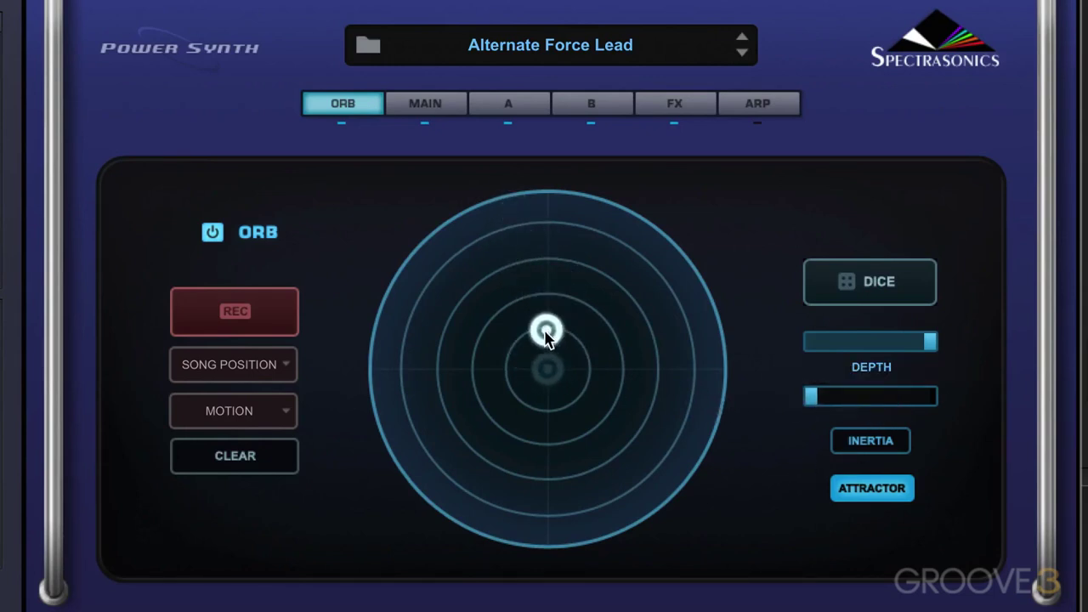
Clear the Orb to recenter the puck and switch from Attractor back to Inertia alone
{"action": "left_click", "coordinate": [238, 460]}
{"action": "left_click", "coordinate": [876, 444]}
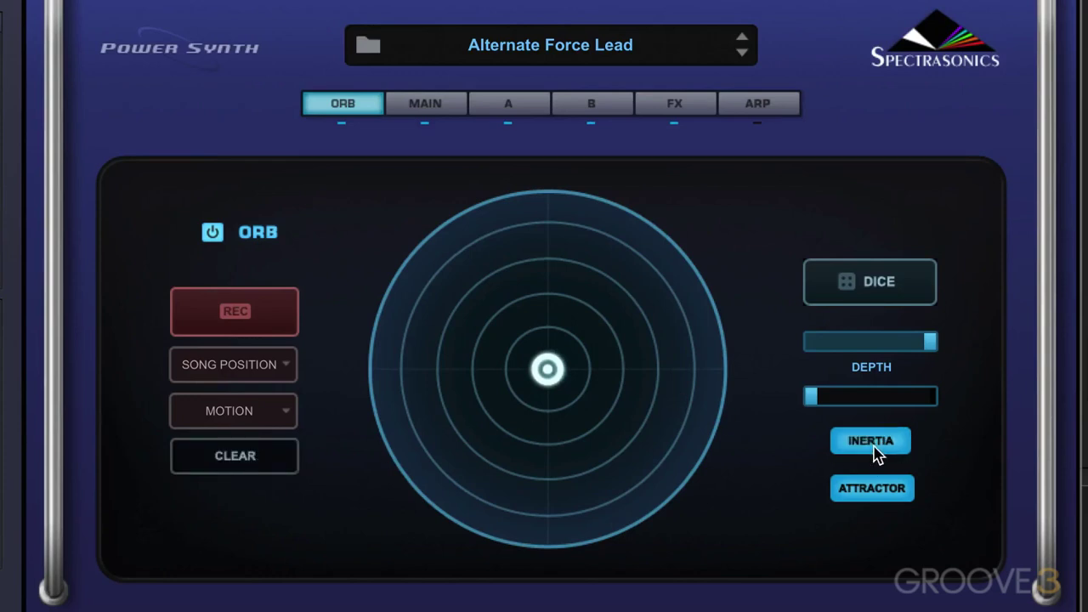
{"action": "left_click", "coordinate": [868, 493]}
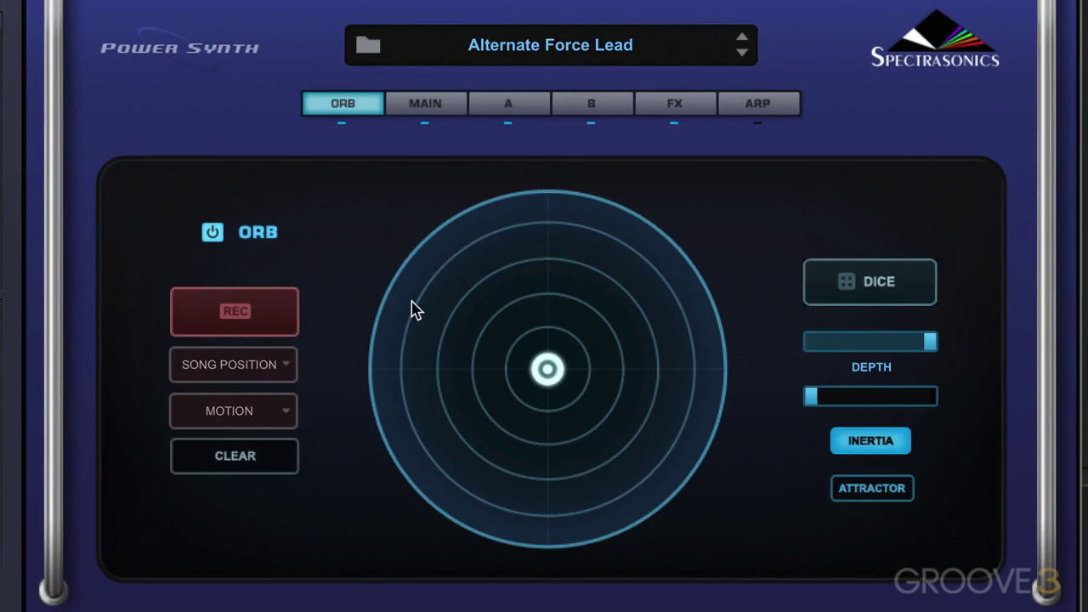
Examine the Orb recording's playback and length options, keeping Song Position and Motion selected
{"action": "left_click", "coordinate": [272, 367]}
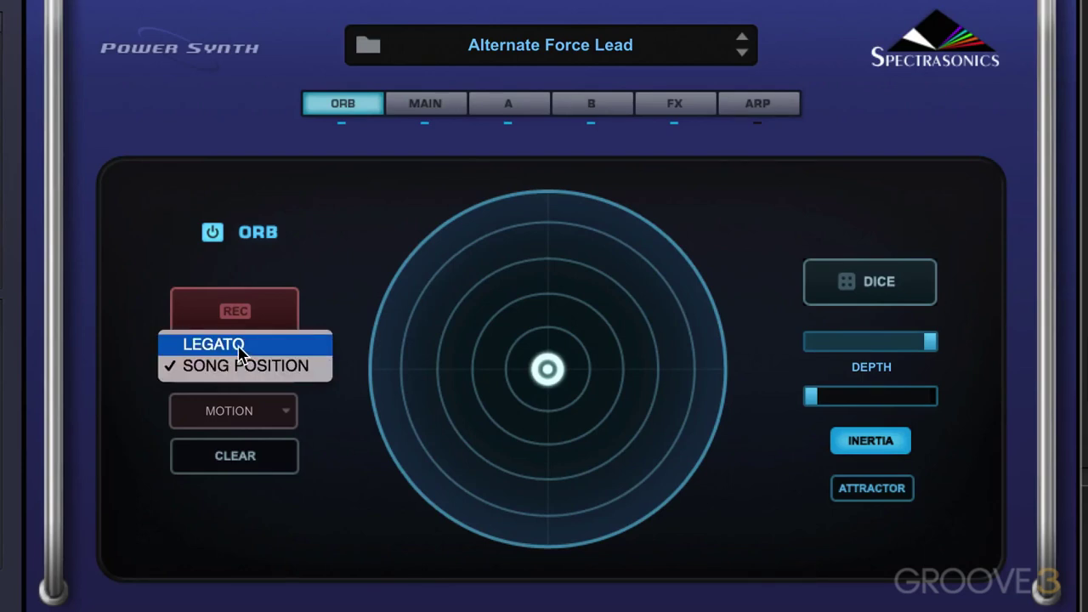
{"action": "left_click", "coordinate": [244, 369]}
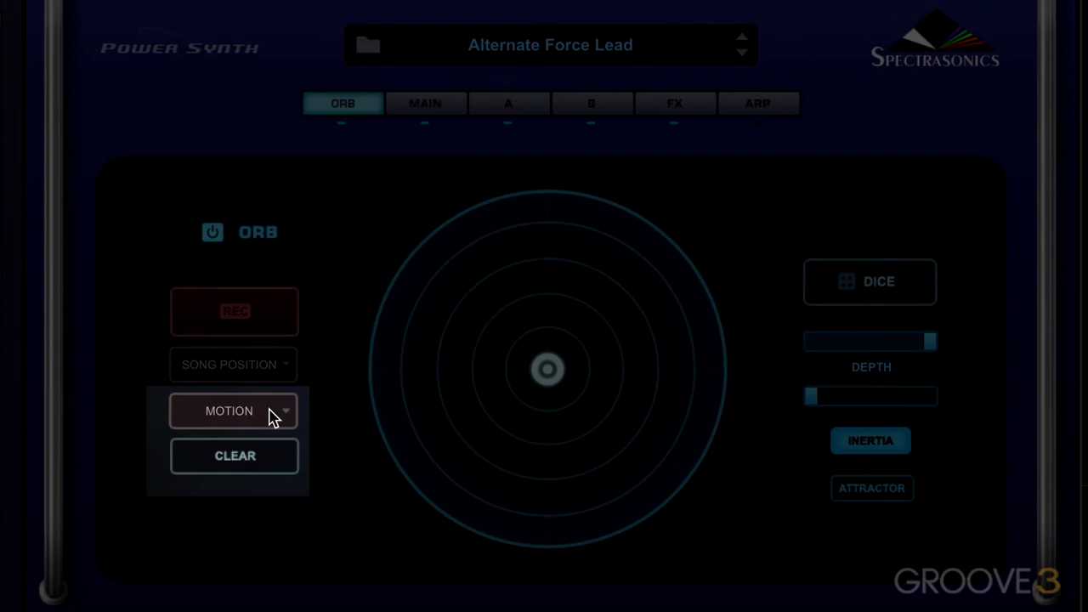
{"action": "left_click", "coordinate": [272, 414]}
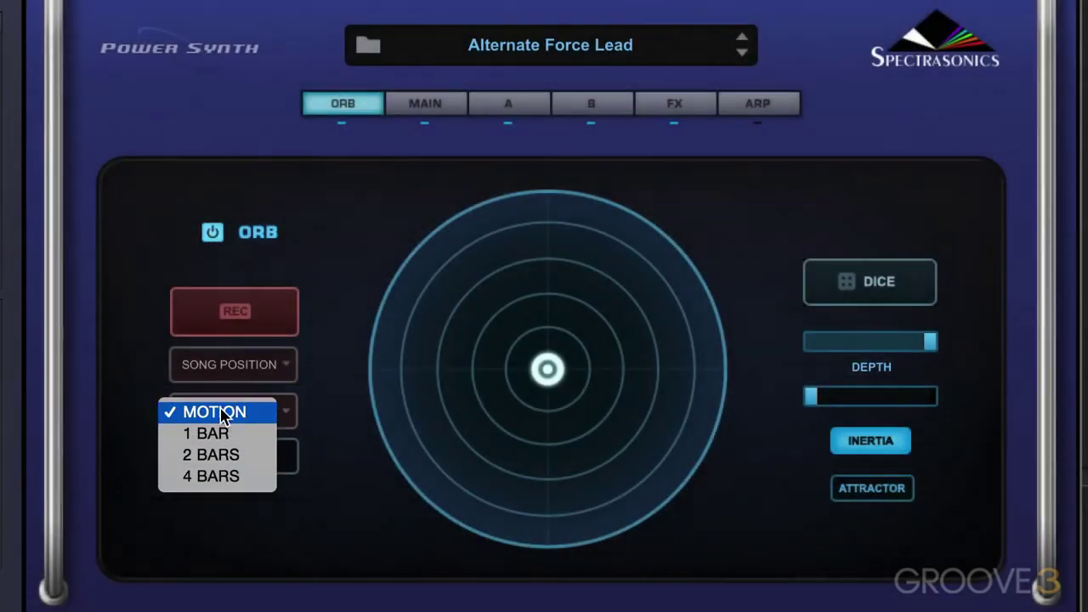
{"action": "left_click", "coordinate": [221, 414]}
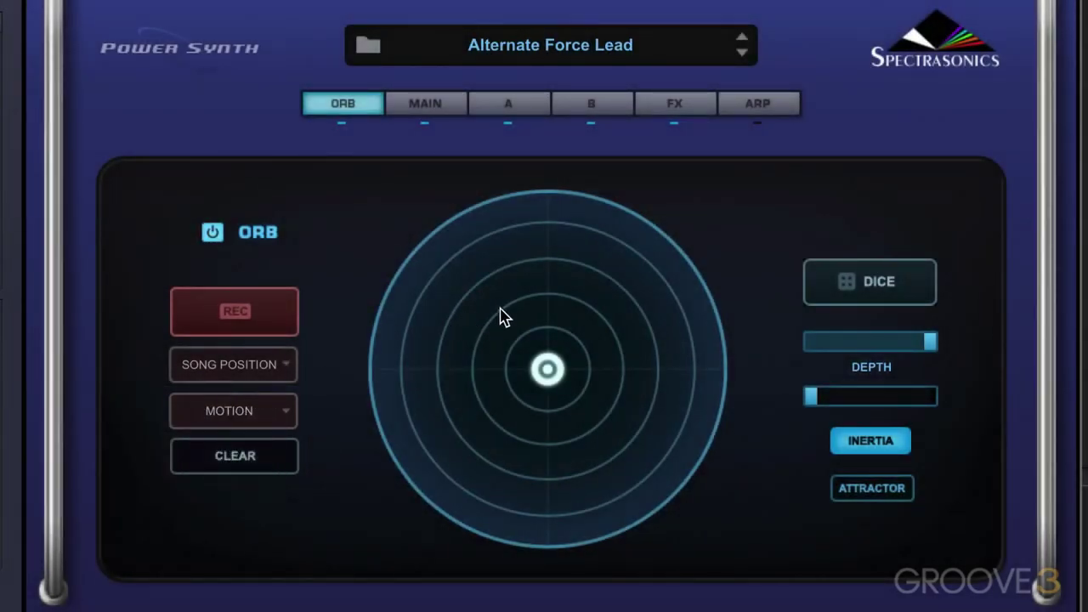
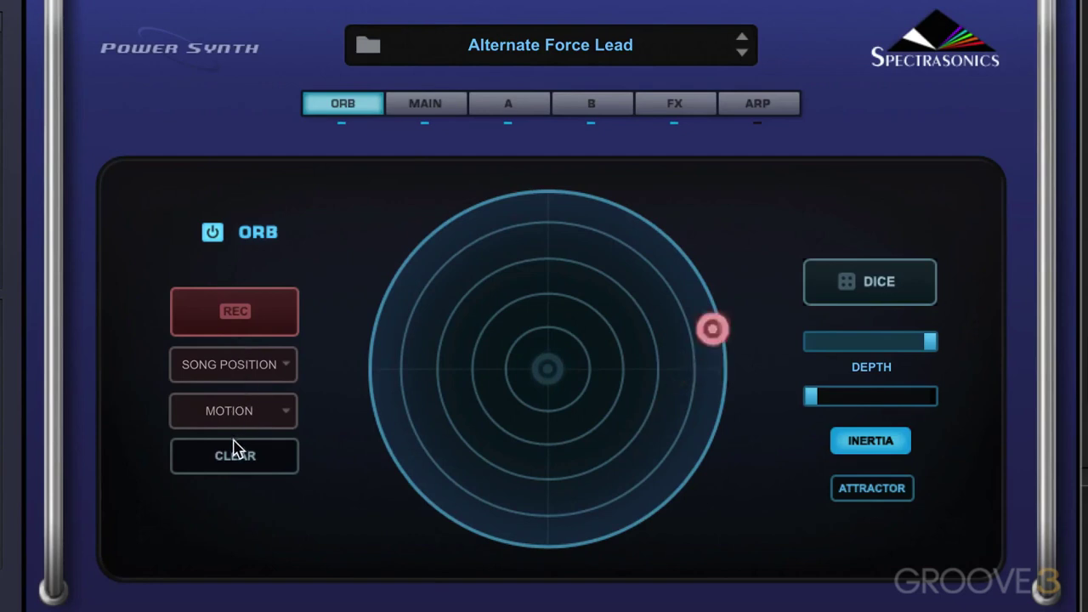
Clear the Orb's recorded motion and set the recording length to 1 Bar
{"action": "left_click", "coordinate": [235, 456]}
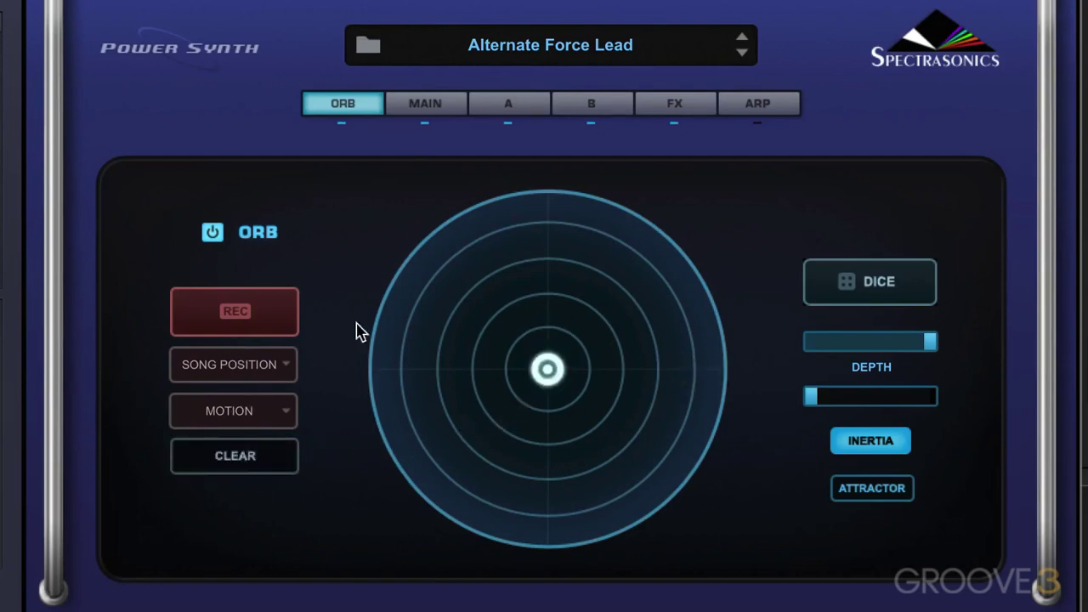
{"action": "left_click", "coordinate": [250, 412]}
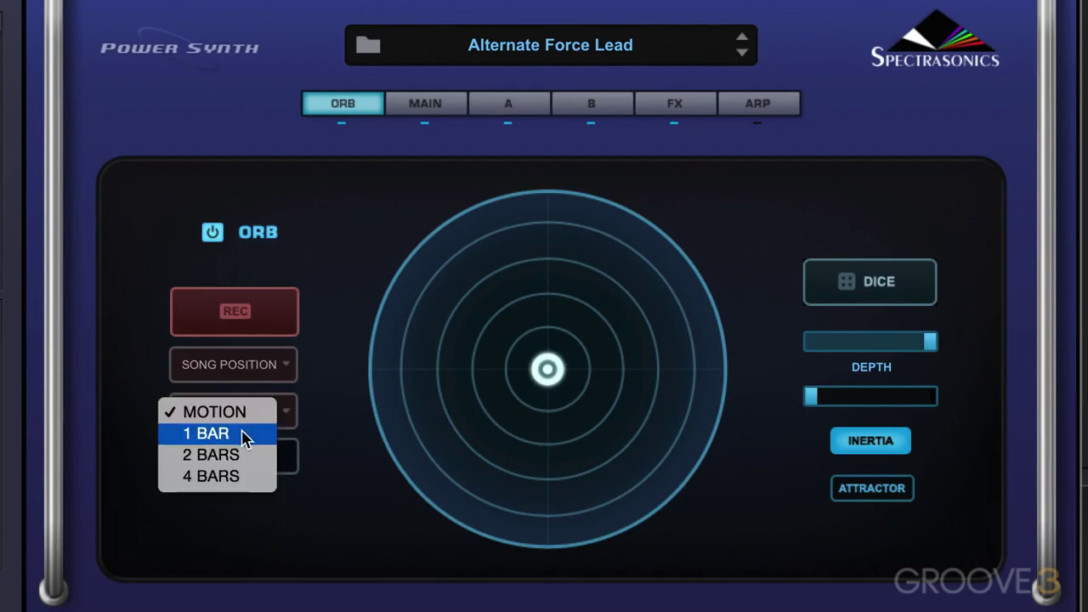
{"action": "left_click", "coordinate": [250, 432]}
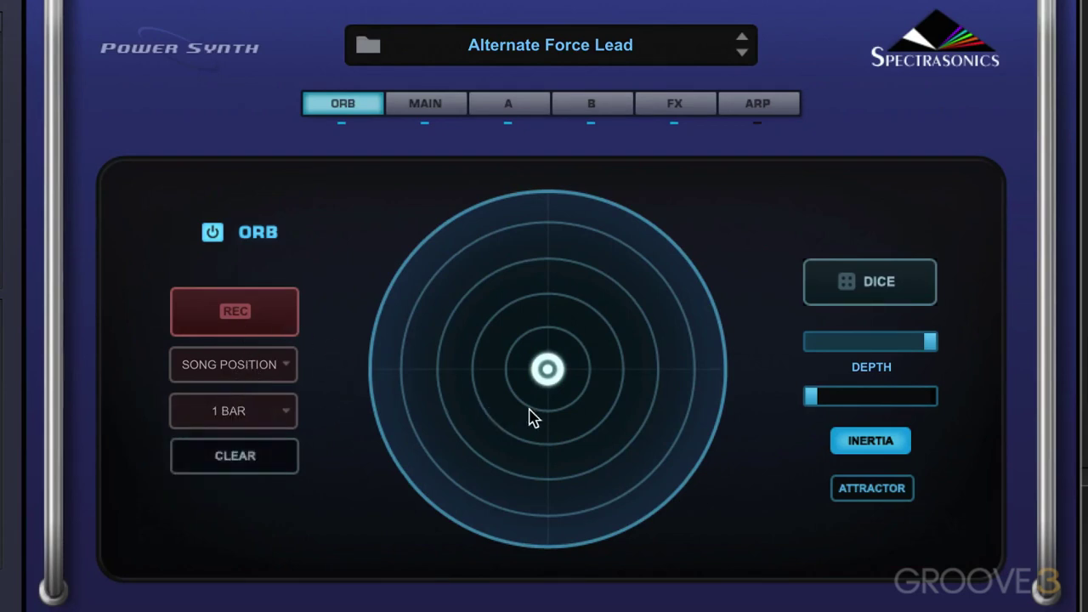
Record a one-bar Orb motion by throwing the puck from the center, and clear that recording
{"action": "left_click", "coordinate": [240, 321]}
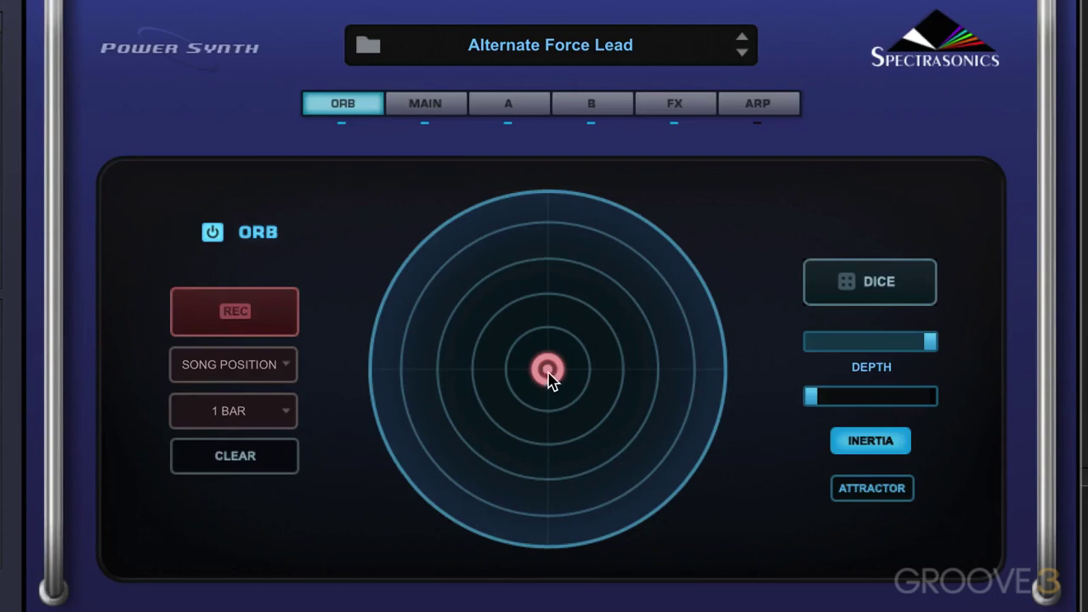
{"action": "mouse_move", "coordinate": [551, 381]}
{"action": "left_mouse_down"}
{"action": "mouse_move", "coordinate": [611, 450]}
{"action": "mouse_move", "coordinate": [626, 446]}
{"action": "mouse_move", "coordinate": [559, 468]}
{"action": "mouse_move", "coordinate": [379, 417]}
{"action": "mouse_move", "coordinate": [449, 300]}
{"action": "mouse_move", "coordinate": [573, 282]}
{"action": "mouse_move", "coordinate": [690, 446]}
{"action": "mouse_move", "coordinate": [540, 488]}
{"action": "mouse_move", "coordinate": [466, 360]}
{"action": "mouse_move", "coordinate": [495, 281]}
{"action": "left_mouse_up"}
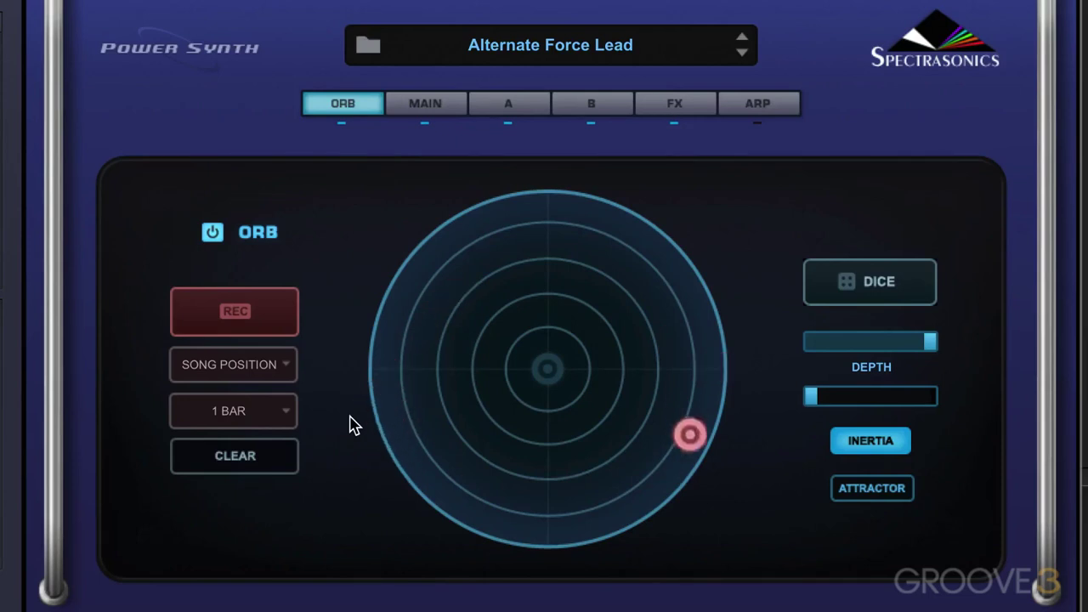
{"action": "left_click", "coordinate": [244, 456]}
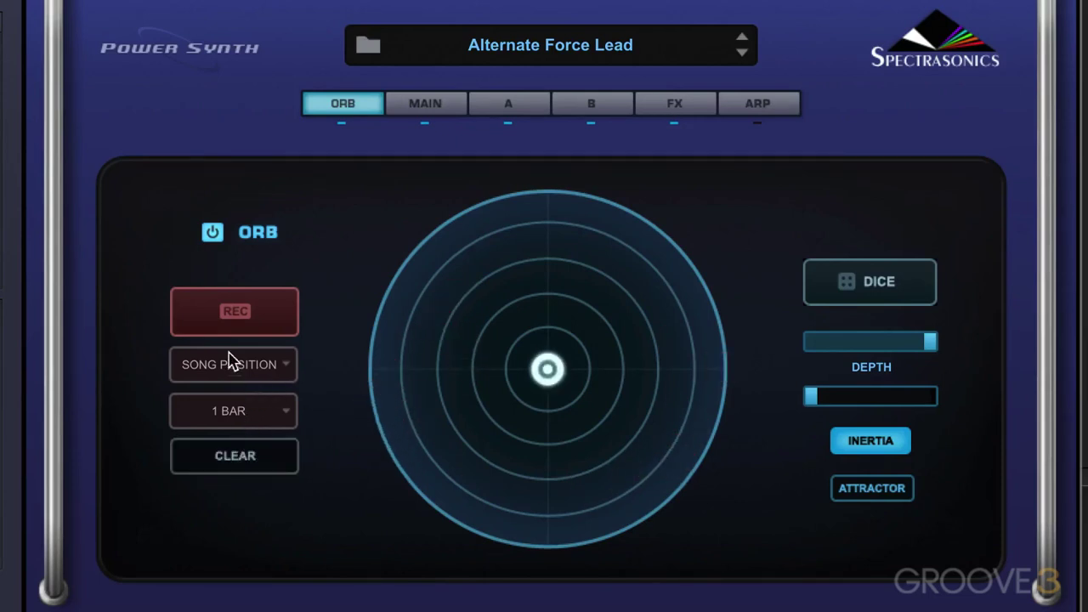
Record another one-bar Orb motion by throwing the puck toward the circle's upper edge, and clear it as well
{"action": "left_click", "coordinate": [237, 322]}
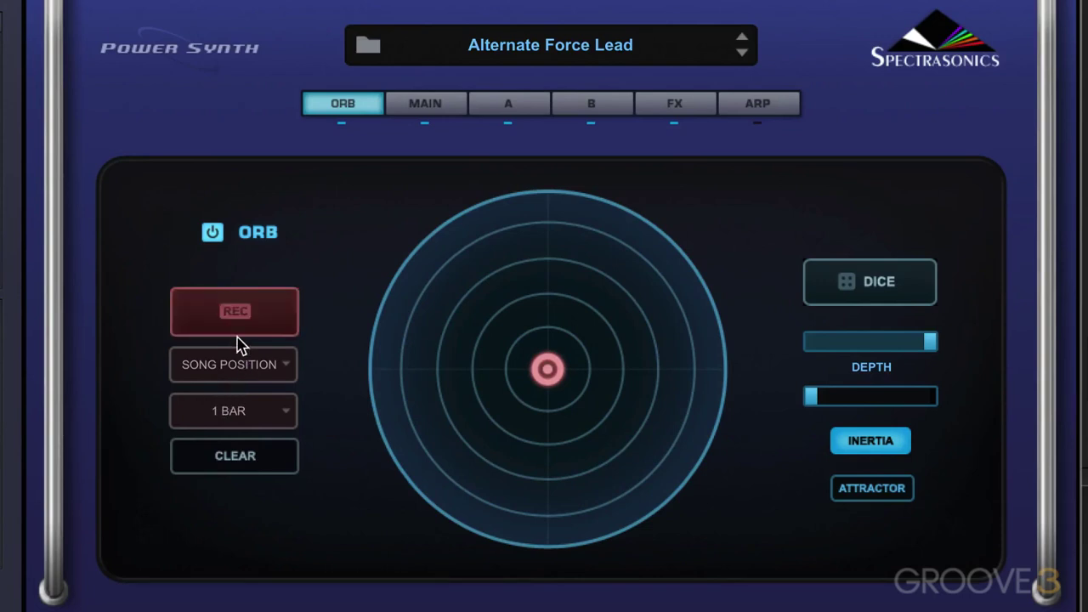
{"action": "mouse_move", "coordinate": [549, 369]}
{"action": "left_mouse_down"}
{"action": "mouse_move", "coordinate": [372, 447]}
{"action": "mouse_move", "coordinate": [397, 339]}
{"action": "mouse_move", "coordinate": [510, 221]}
{"action": "left_mouse_up"}
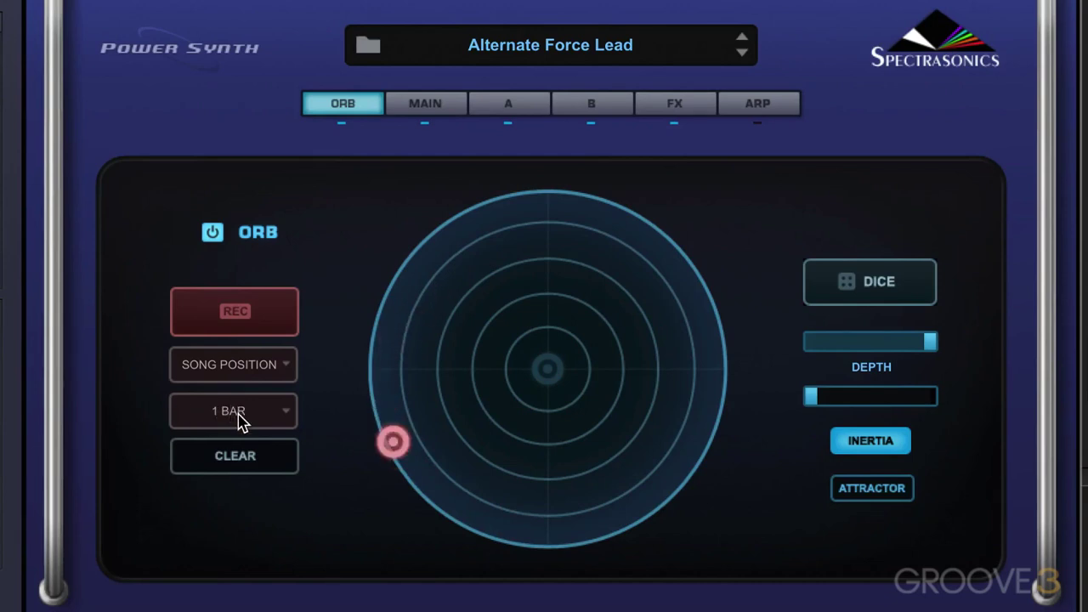
{"action": "left_click", "coordinate": [240, 463]}
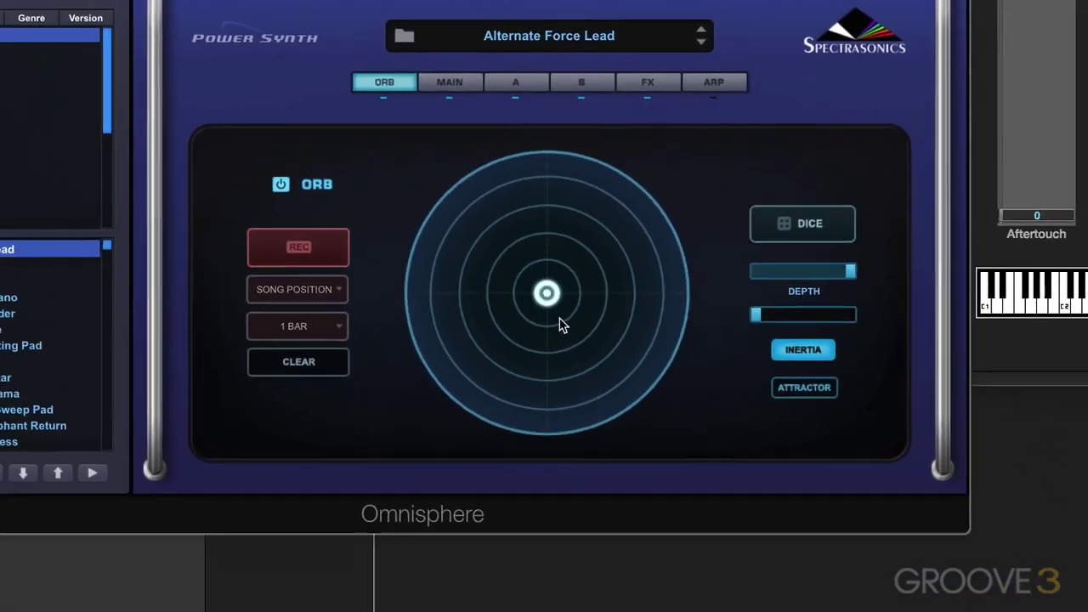
Enable host automation for the Orb's angle and locate 1OrbAngle among the Omnisphere track's automation parameters in Logic Pro, keeping Volume displayed
{"action": "right_click", "coordinate": [560, 387]}
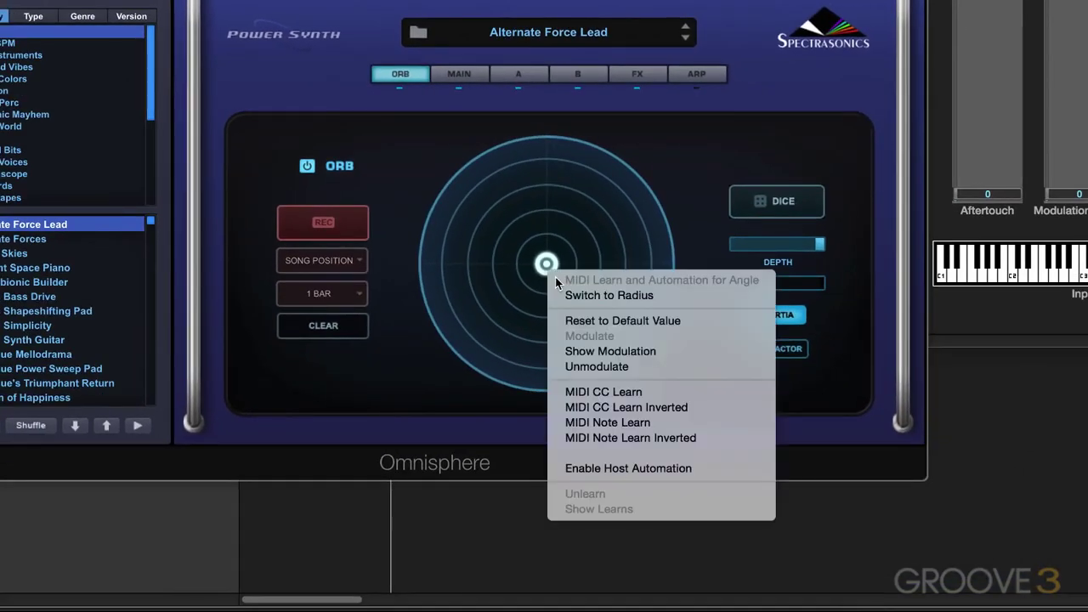
{"action": "left_click", "coordinate": [622, 470]}
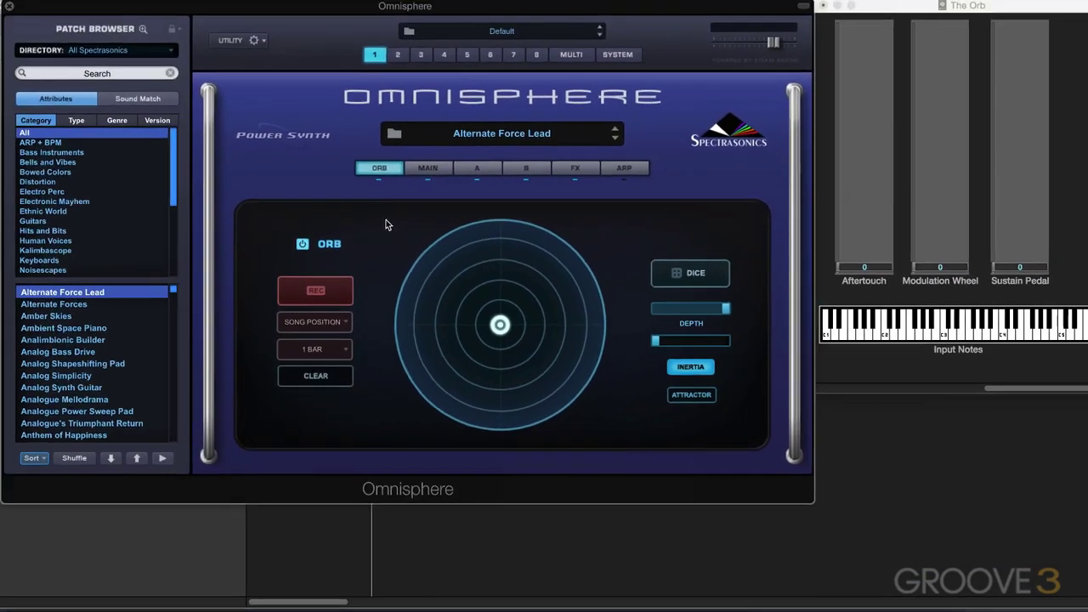
{"action": "key", "text": "super+w"}
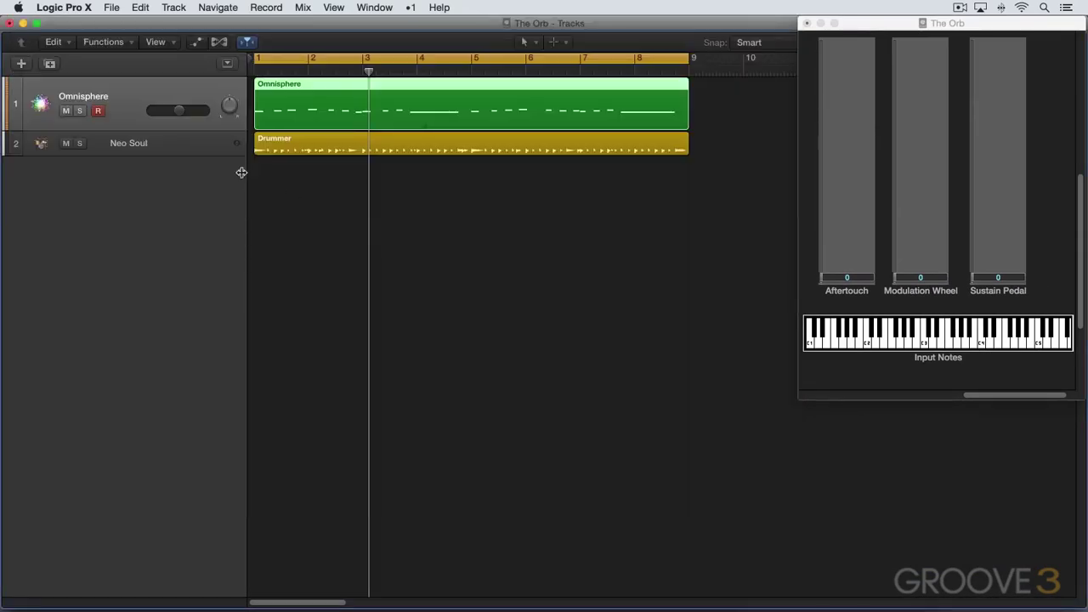
{"action": "key", "text": "a"}
{"action": "left_click", "coordinate": [163, 120]}
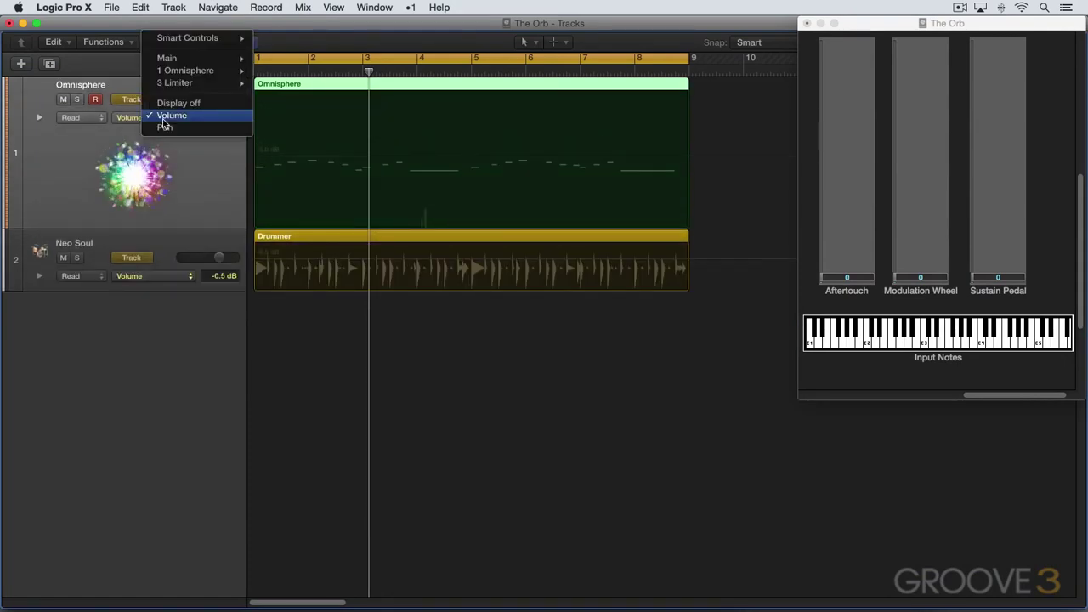
{"action": "mouse_move", "coordinate": [158, 74]}
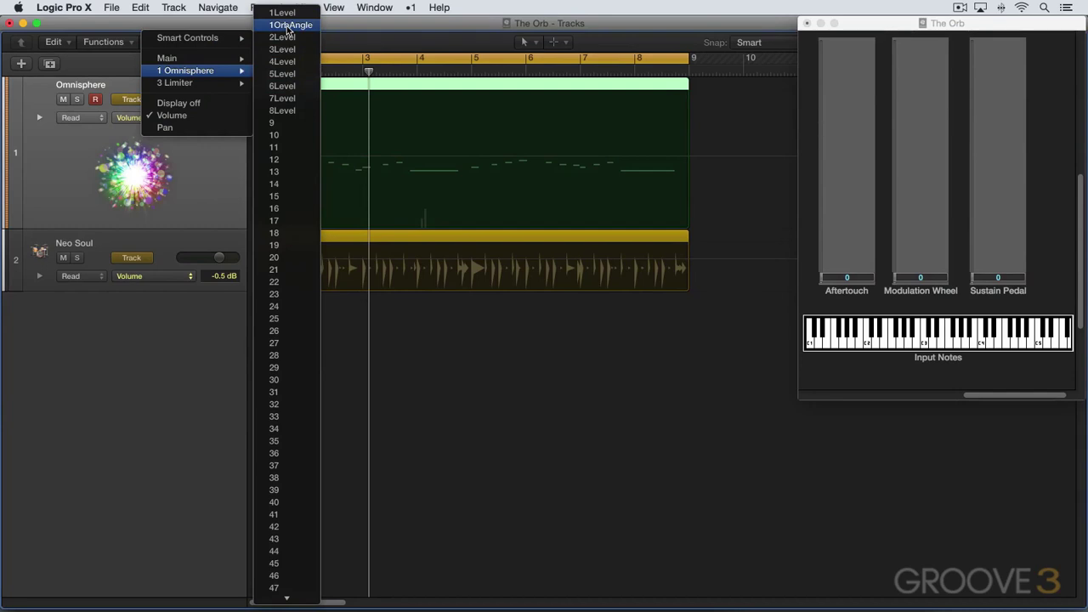
{"action": "left_click", "coordinate": [93, 151]}
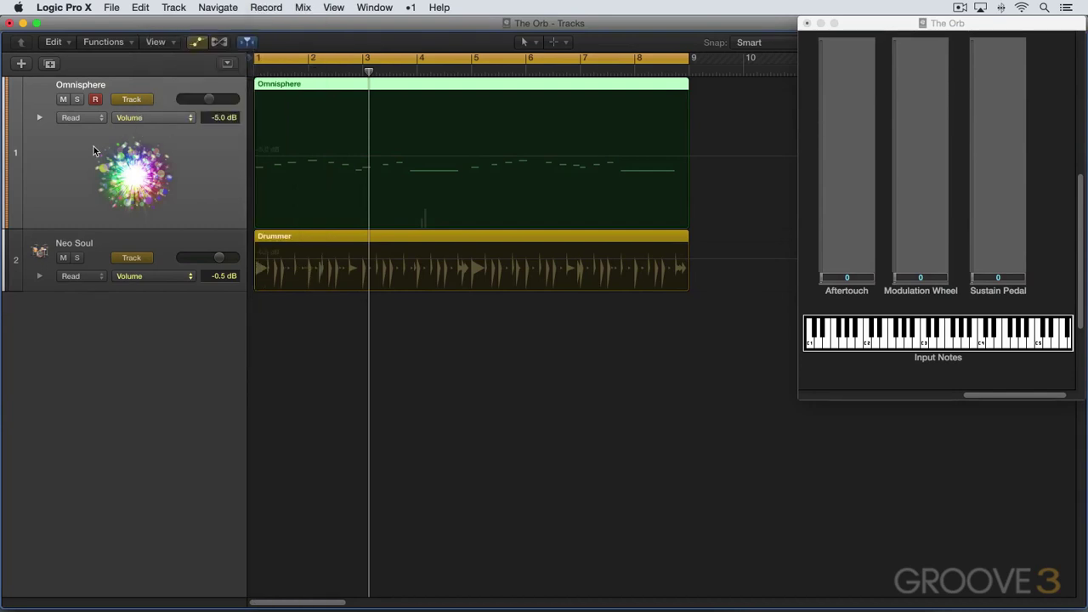
Return to the Omnisphere window and switch the Orb's MIDI learn and automation parameter from Angle to Radius
{"action": "left_click", "coordinate": [93, 150]}
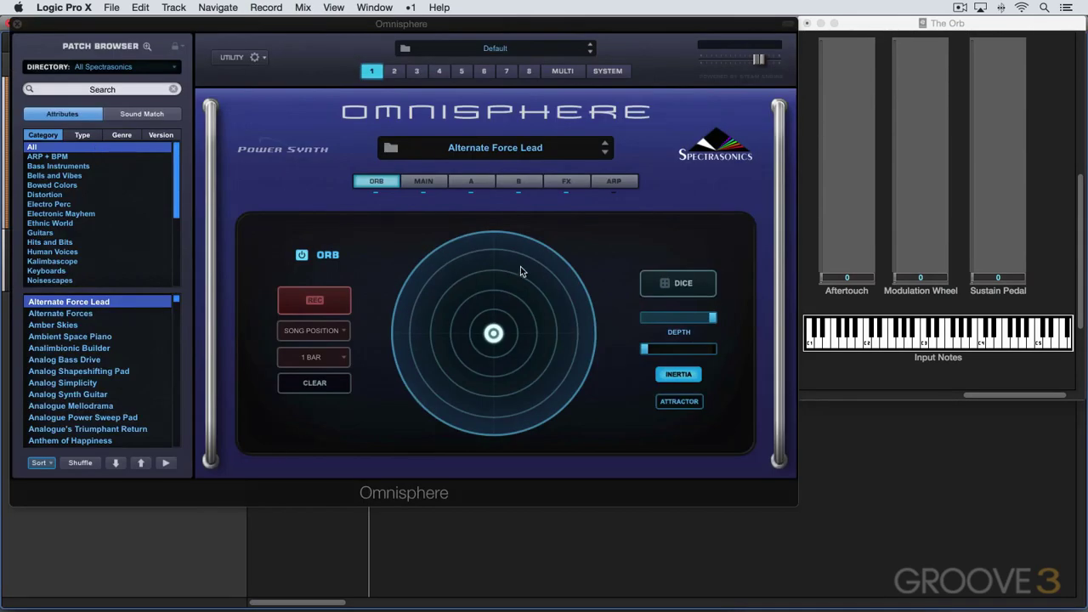
{"action": "right_click", "coordinate": [503, 340]}
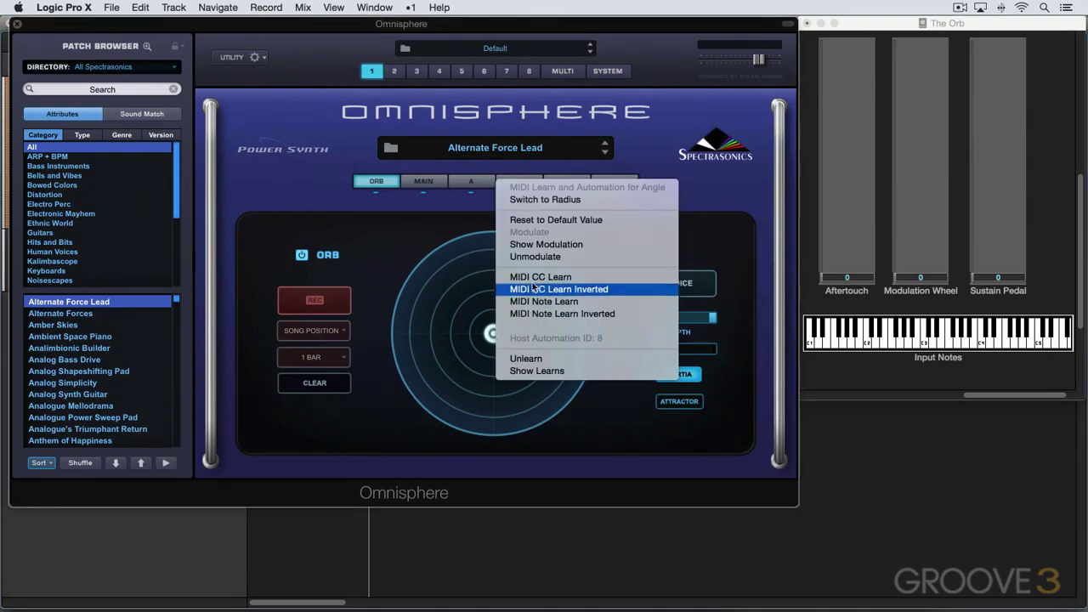
{"action": "left_click", "coordinate": [534, 200]}
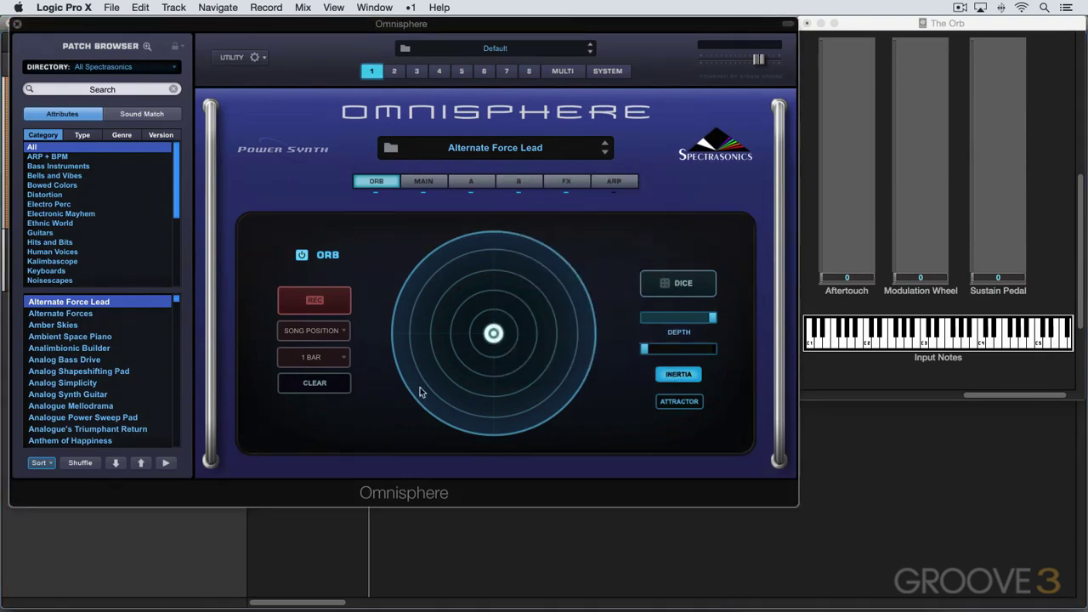
Assign a MIDI controller to the Orb's radius with MIDI CC Learn and switch the learn parameter back to Angle
{"action": "right_click", "coordinate": [493, 335]}
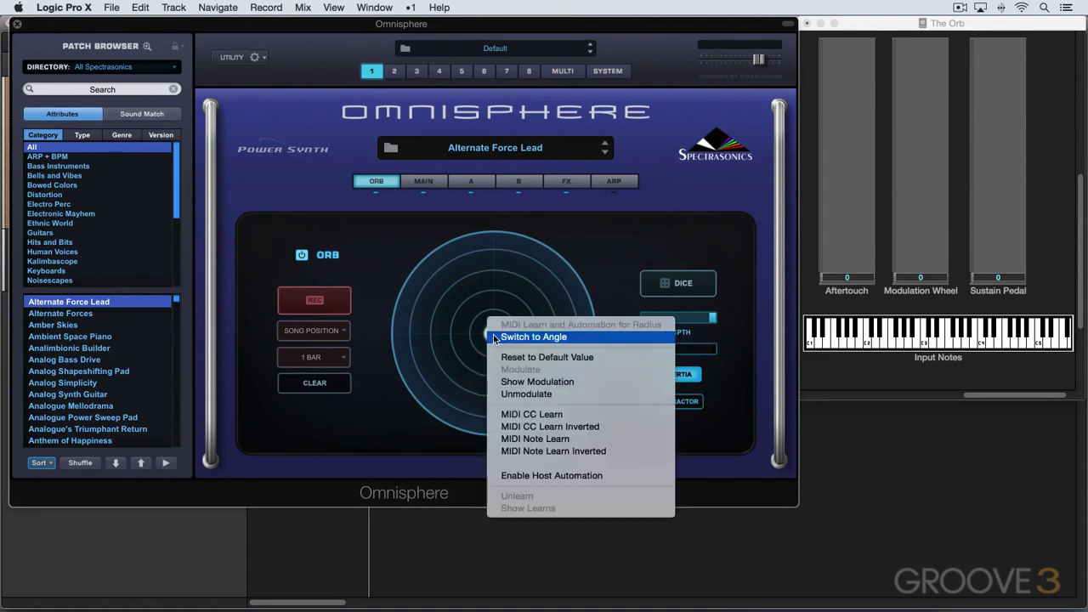
{"action": "left_click", "coordinate": [519, 416]}
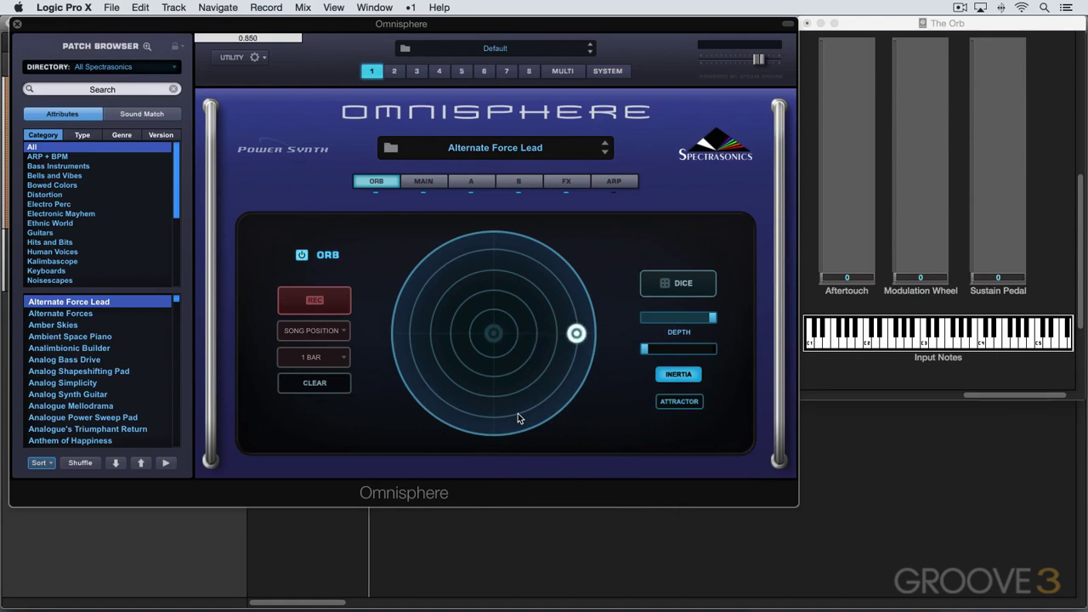
{"action": "right_click", "coordinate": [494, 336]}
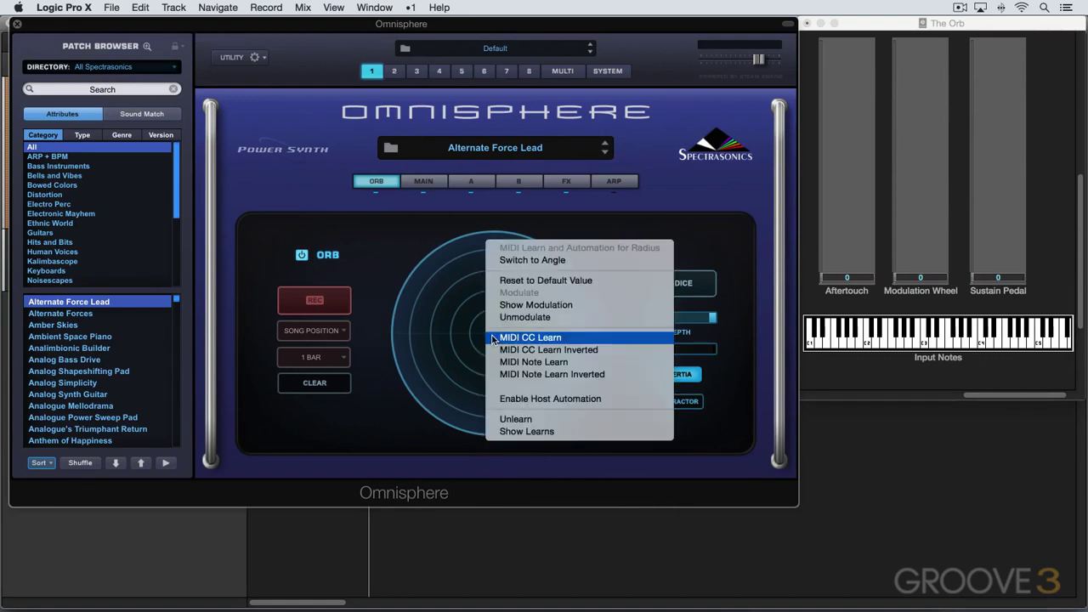
{"action": "left_click", "coordinate": [524, 260]}
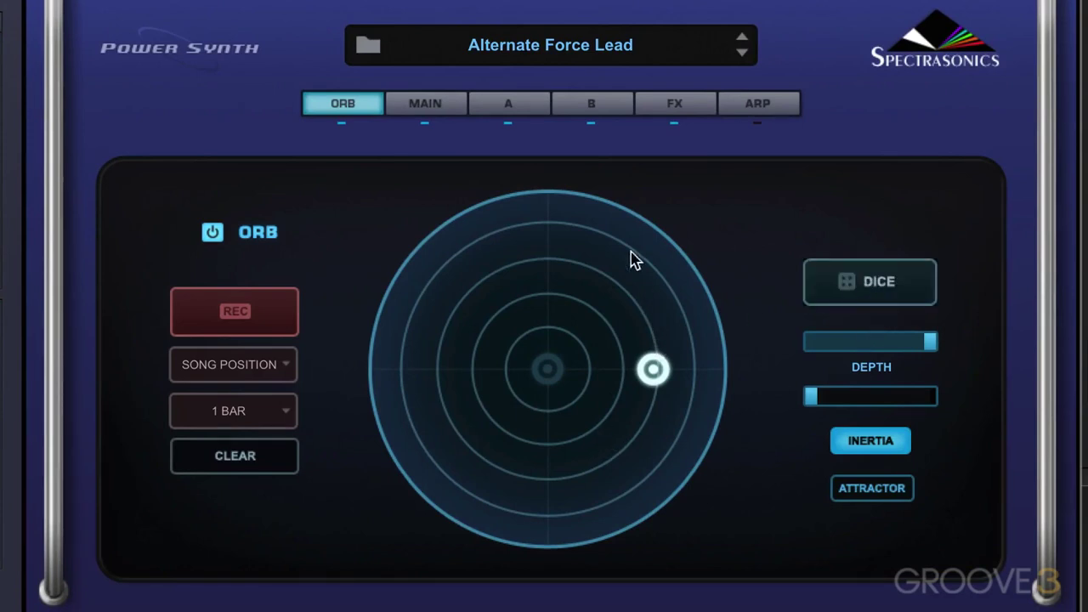
Set the first modulation source of layer A to Orb
{"action": "left_click", "coordinate": [508, 111]}
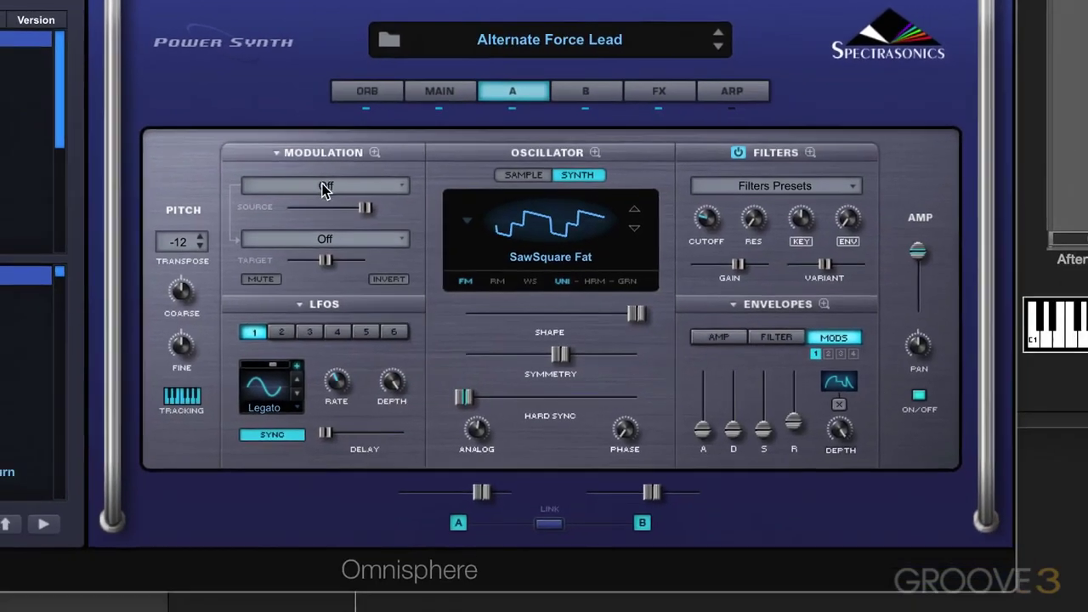
{"action": "left_click", "coordinate": [294, 211]}
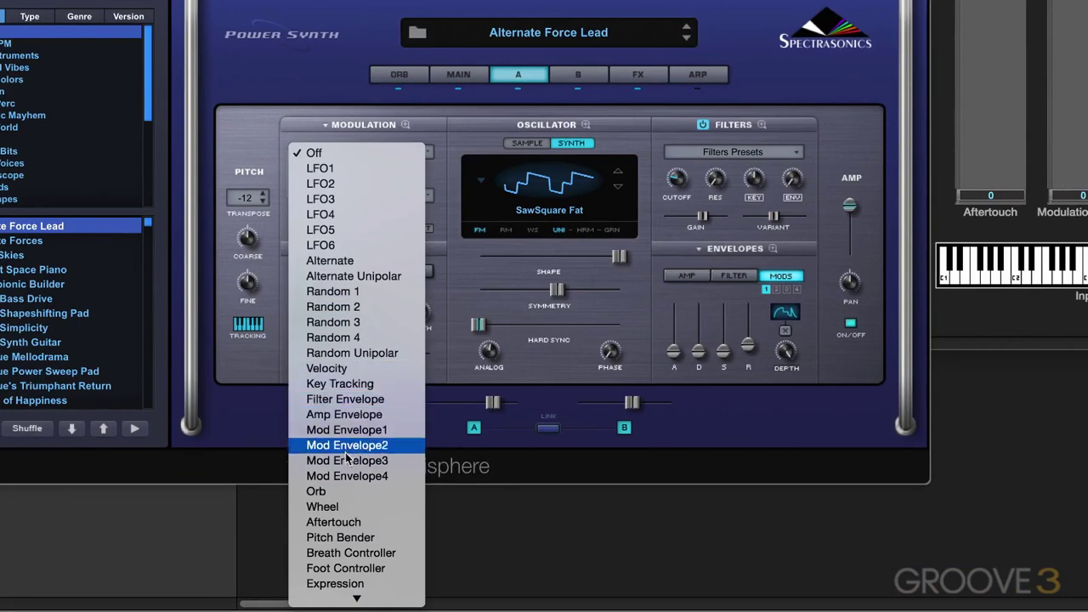
{"action": "left_click", "coordinate": [313, 492]}
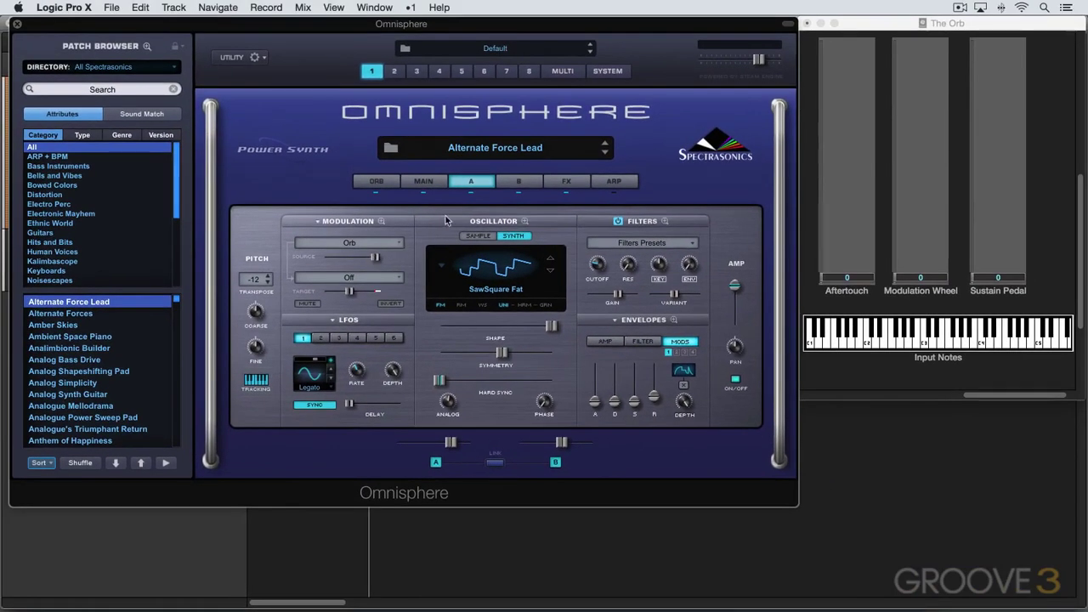